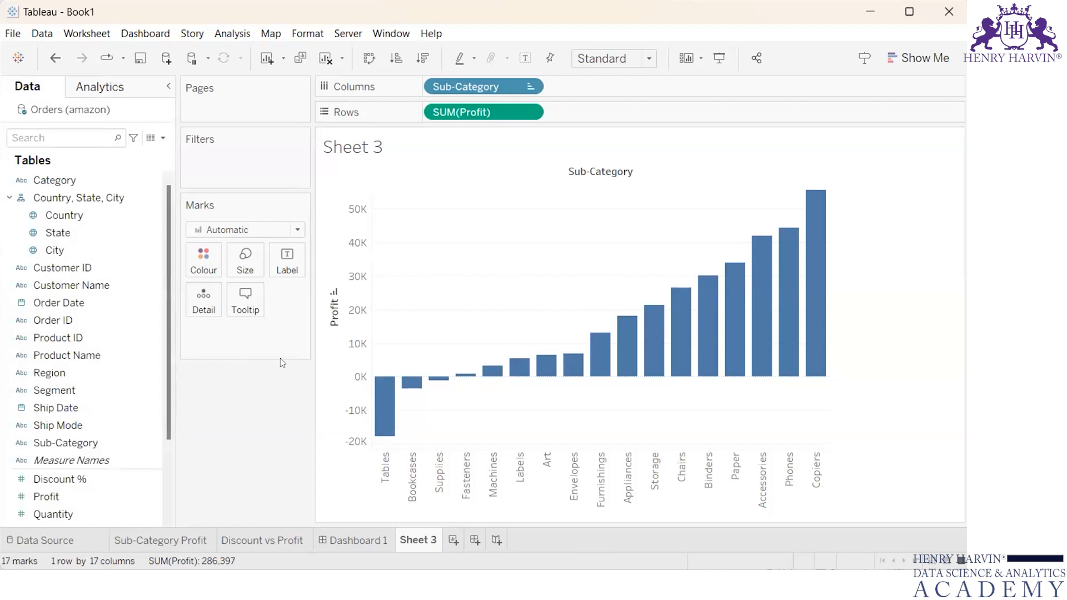
# Show the profit by Sub-Category bar chart as packed bubbles using Show Me
pyautogui.click(919, 58)
pyautogui.click(918, 58)
pyautogui.click(918, 58)
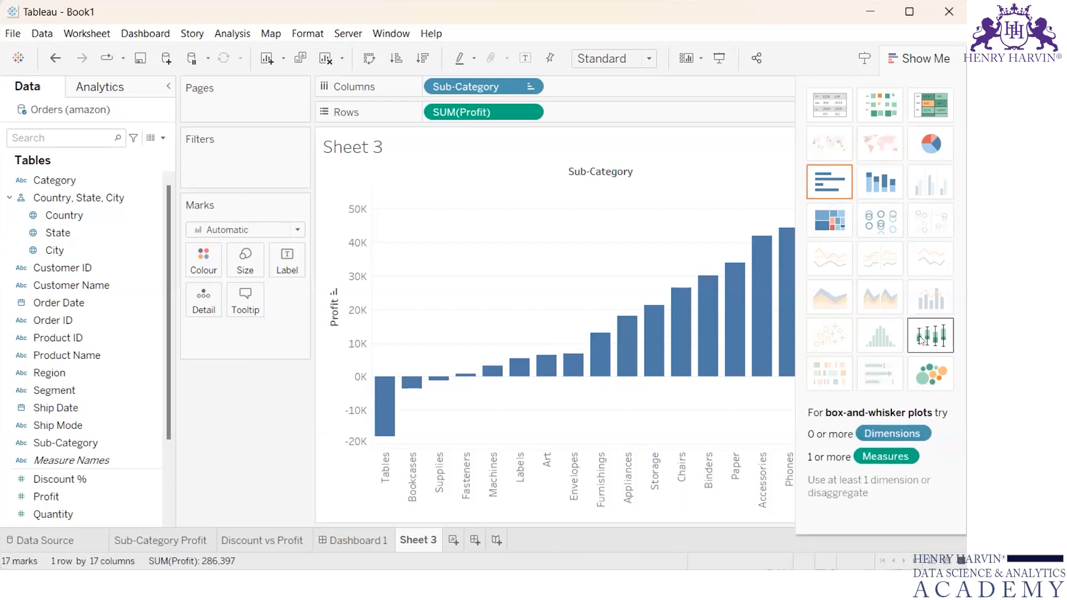
pyautogui.click(923, 370)
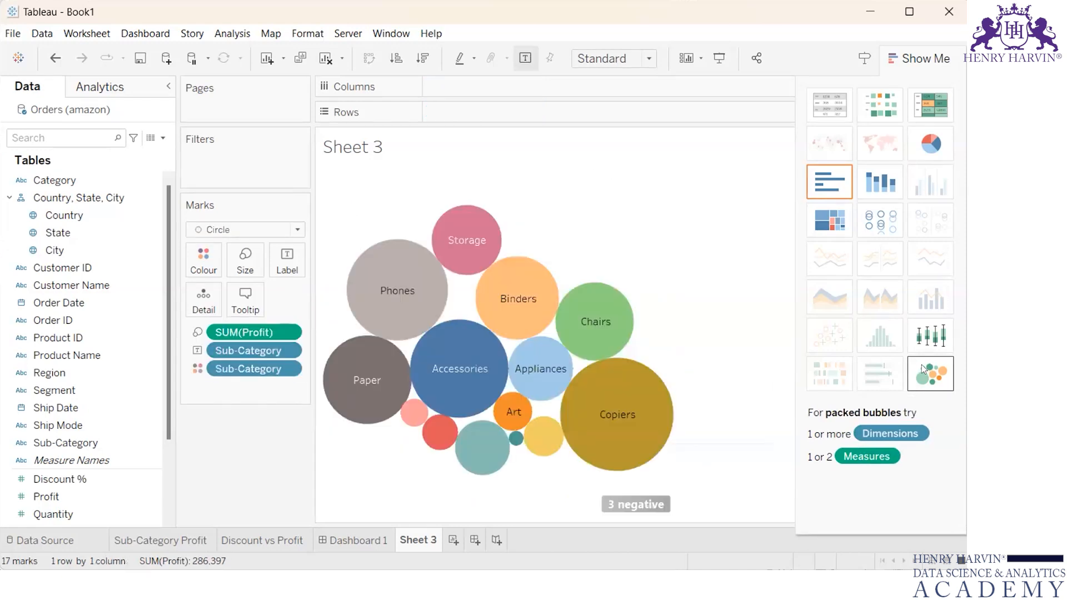
pyautogui.moveTo(633, 431)
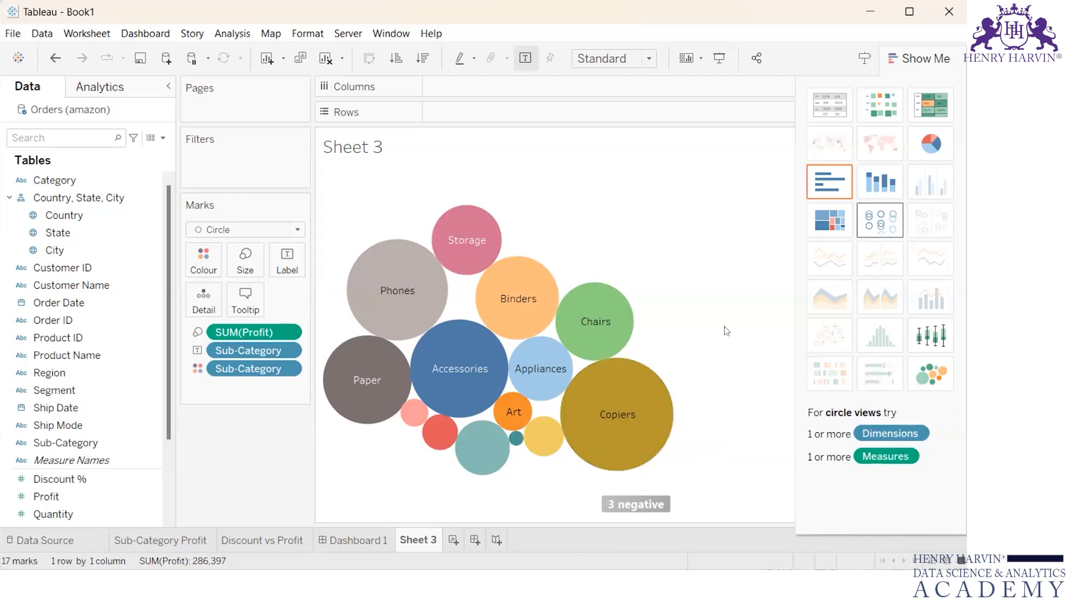
# Try the profit by Sub-Category data as a pie chart, a highlight table and a treemap
pyautogui.click(928, 132)
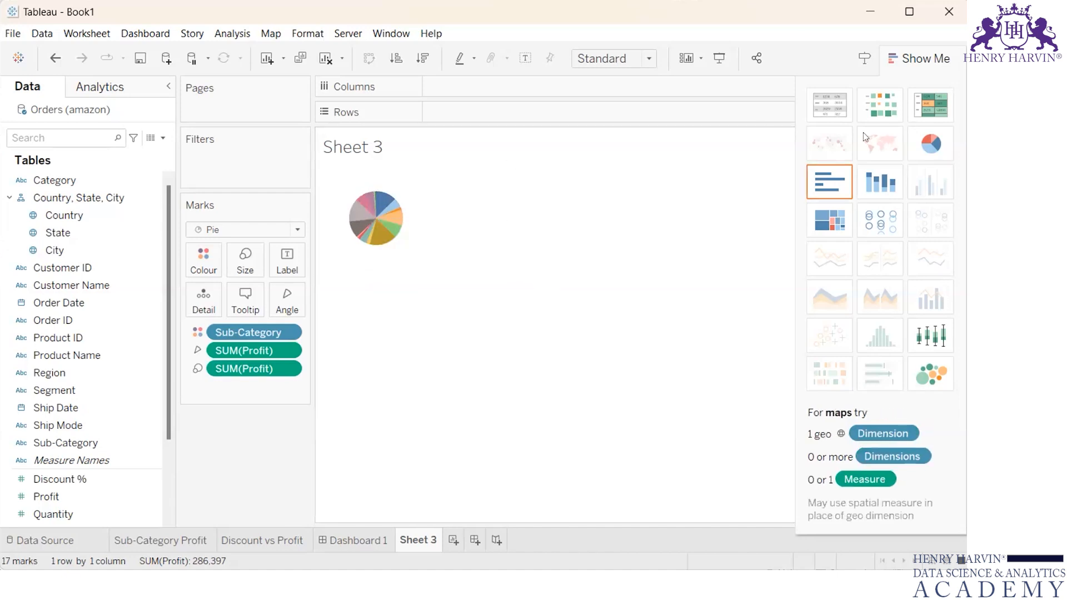
pyautogui.click(932, 113)
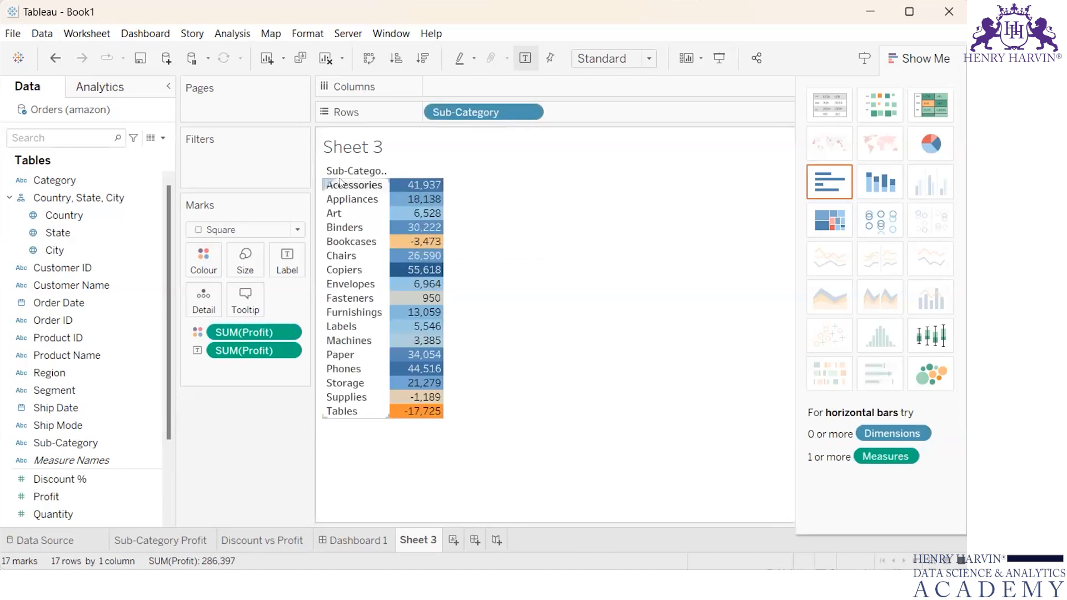
pyautogui.click(834, 220)
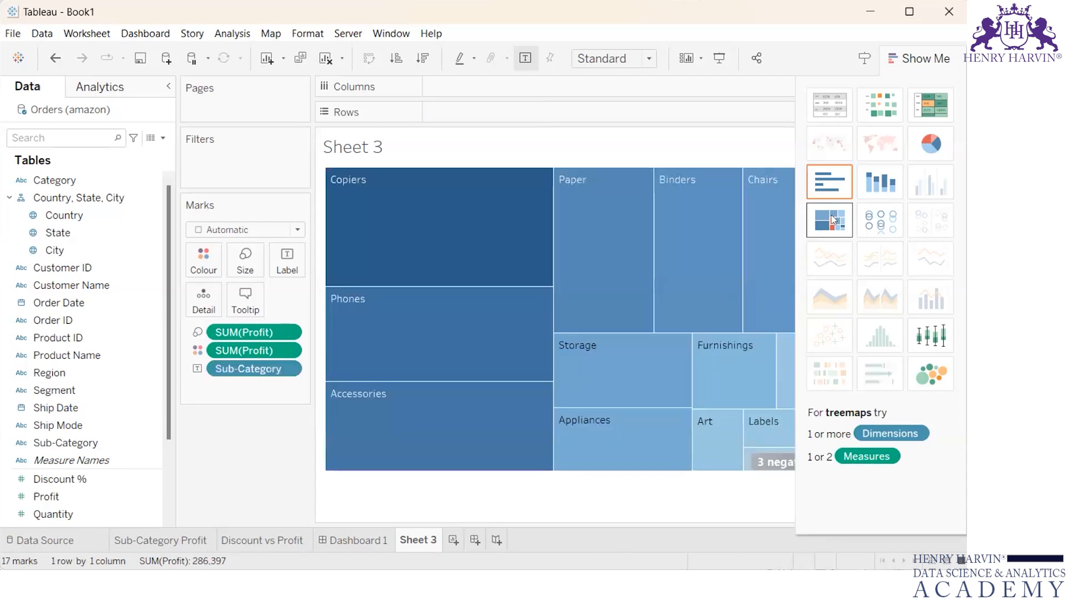
pyautogui.moveTo(392, 263)
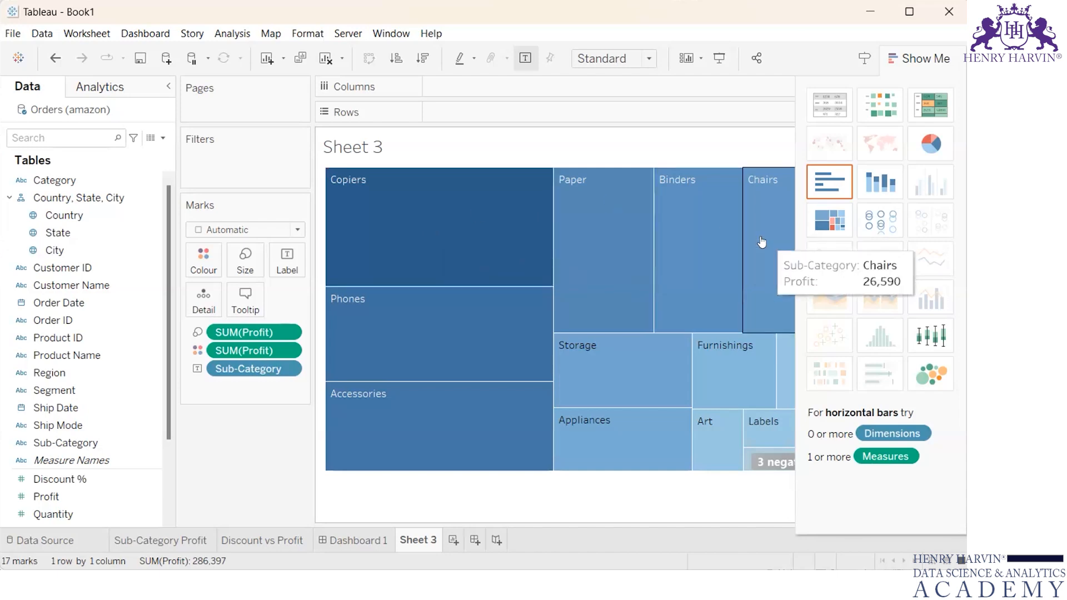
# Try the profit by Sub-Category data as stacked bars, circle views and a box-and-whisker plot
pyautogui.click(888, 188)
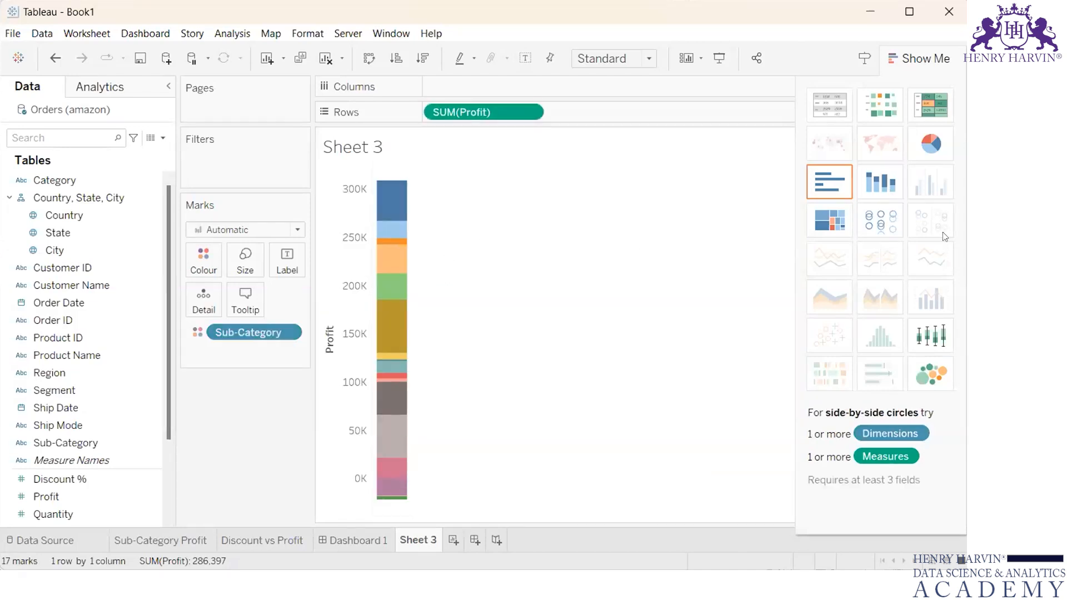
pyautogui.click(897, 224)
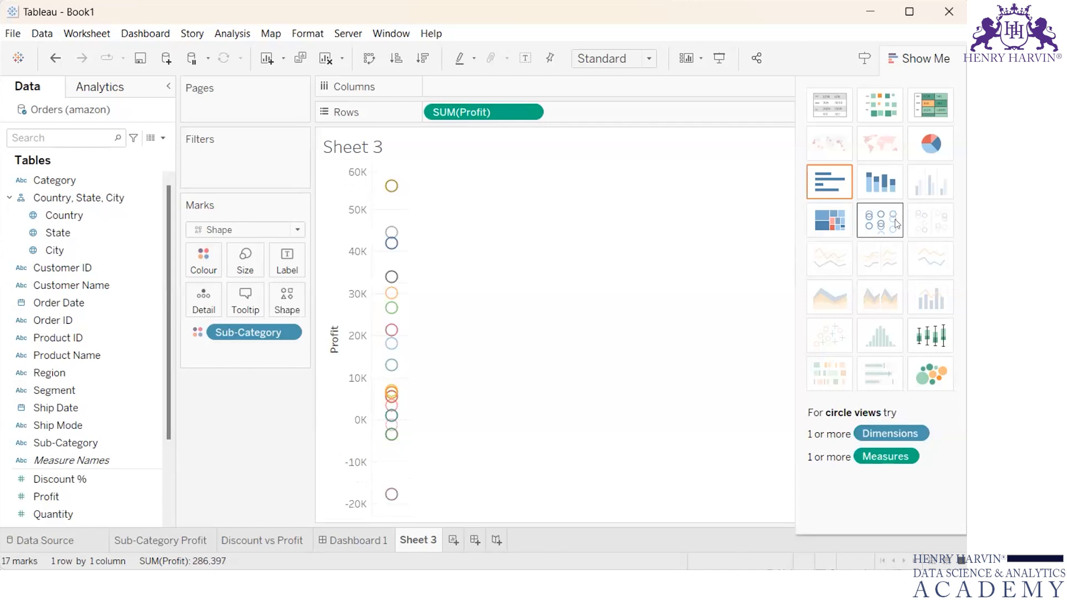
pyautogui.click(942, 340)
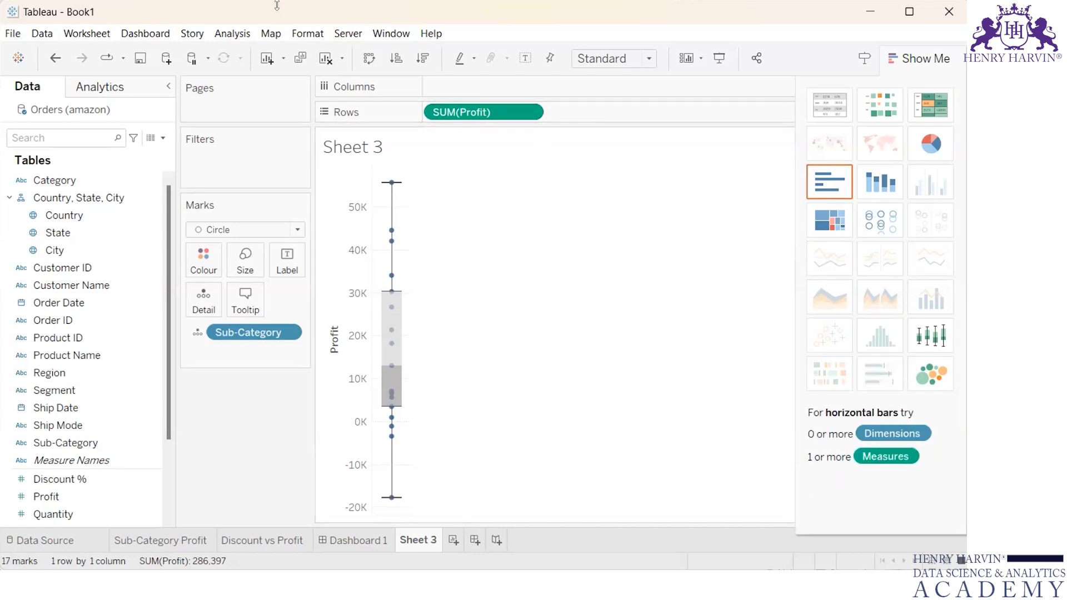
# Clear the sheet and build an ascending bar chart with Sub-Category in Columns and Discount % in Rows
pyautogui.click(323, 61)
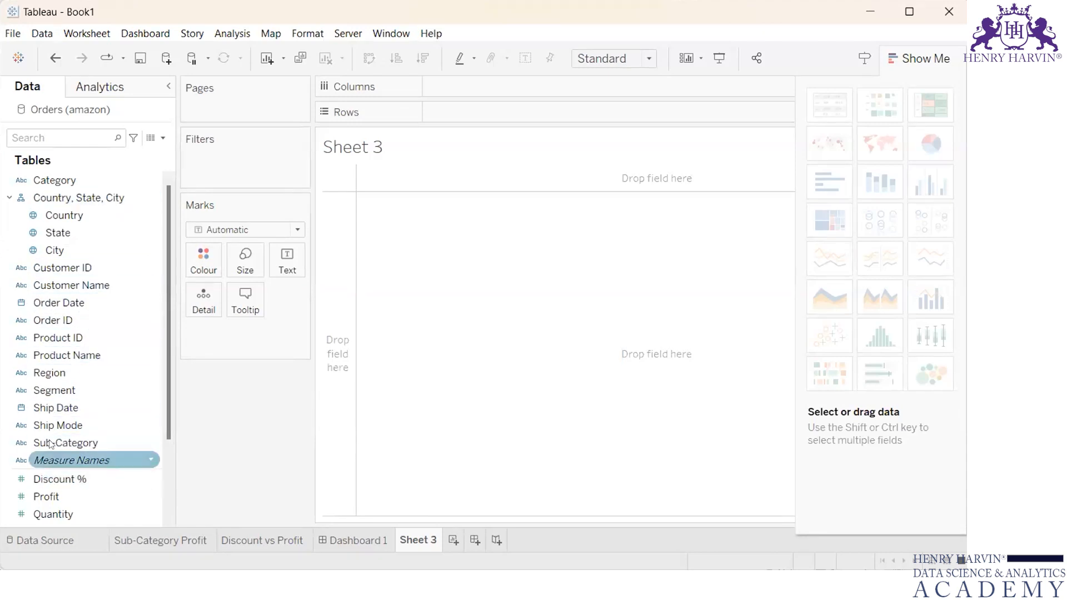
pyautogui.moveTo(55, 444); pyautogui.dragTo(448, 93)
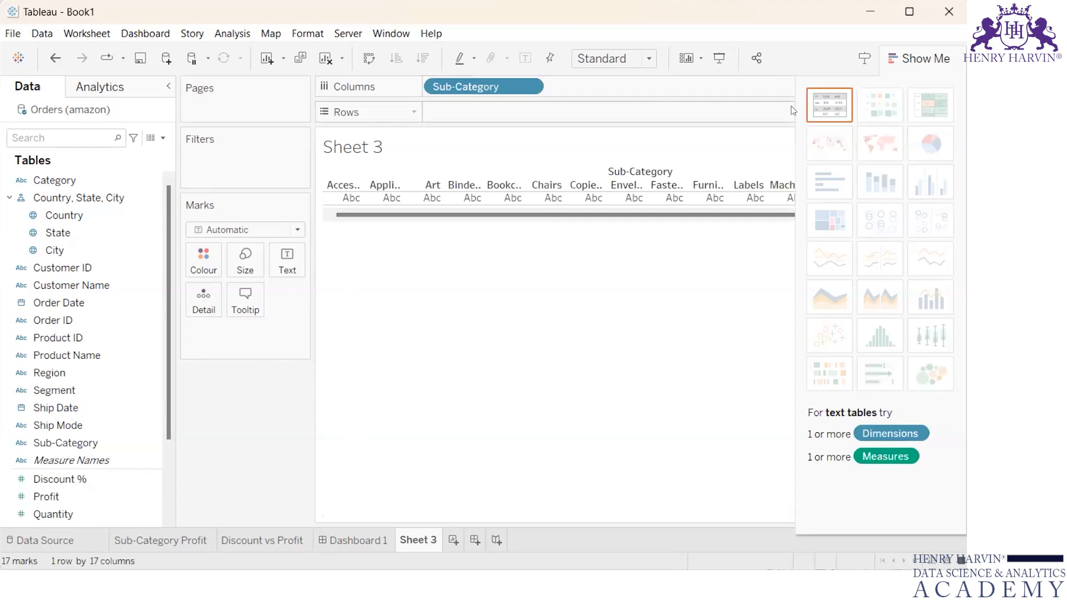
pyautogui.click(925, 56)
pyautogui.moveTo(39, 479); pyautogui.dragTo(452, 110)
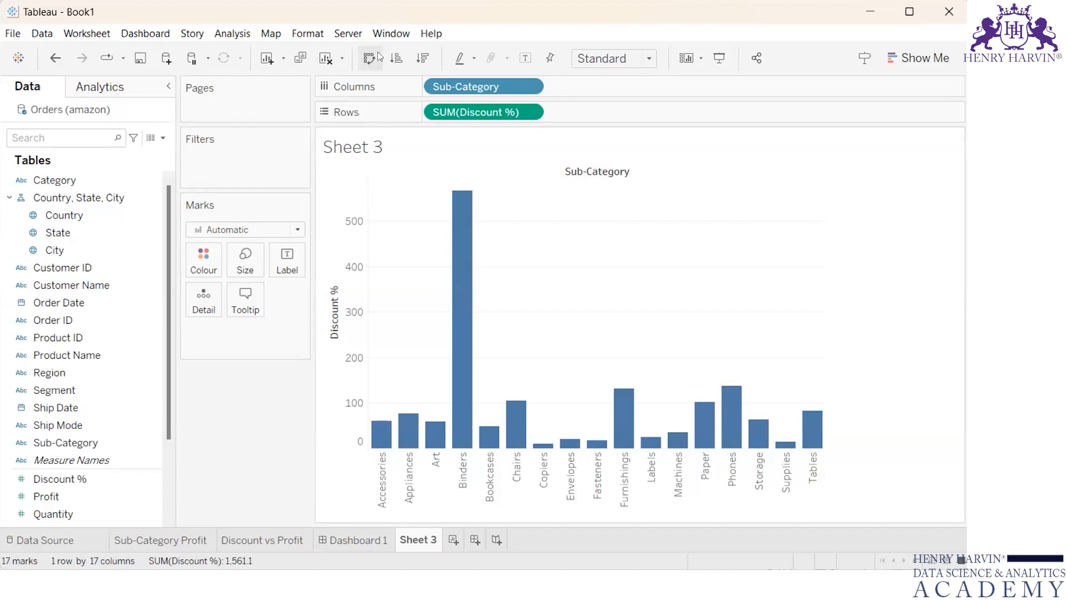
pyautogui.click(396, 58)
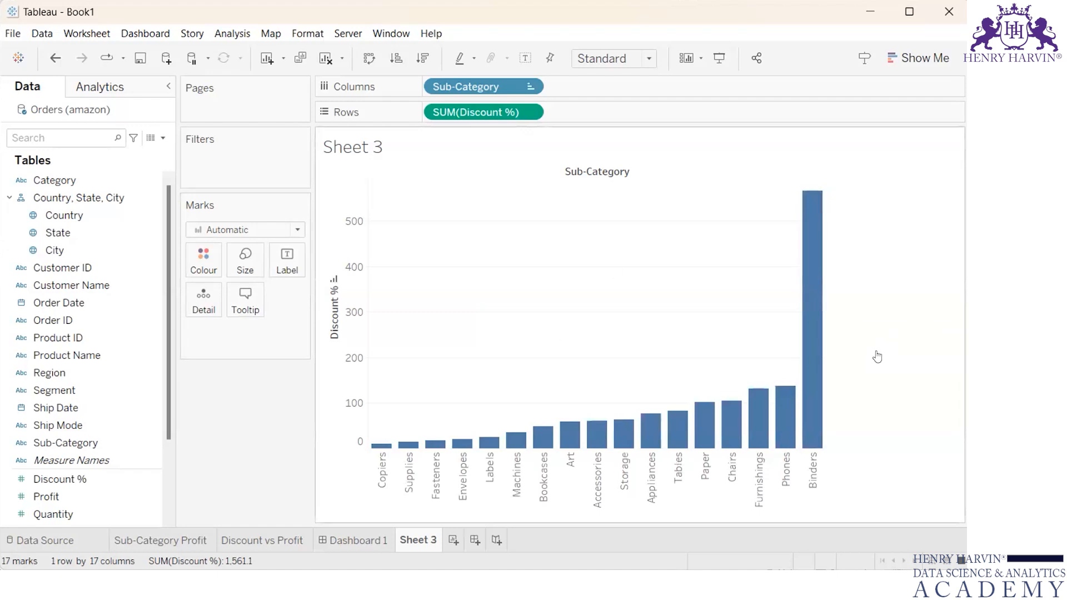
# Recolour the bars with the custom purple #a21ba7
pyautogui.click(197, 274)
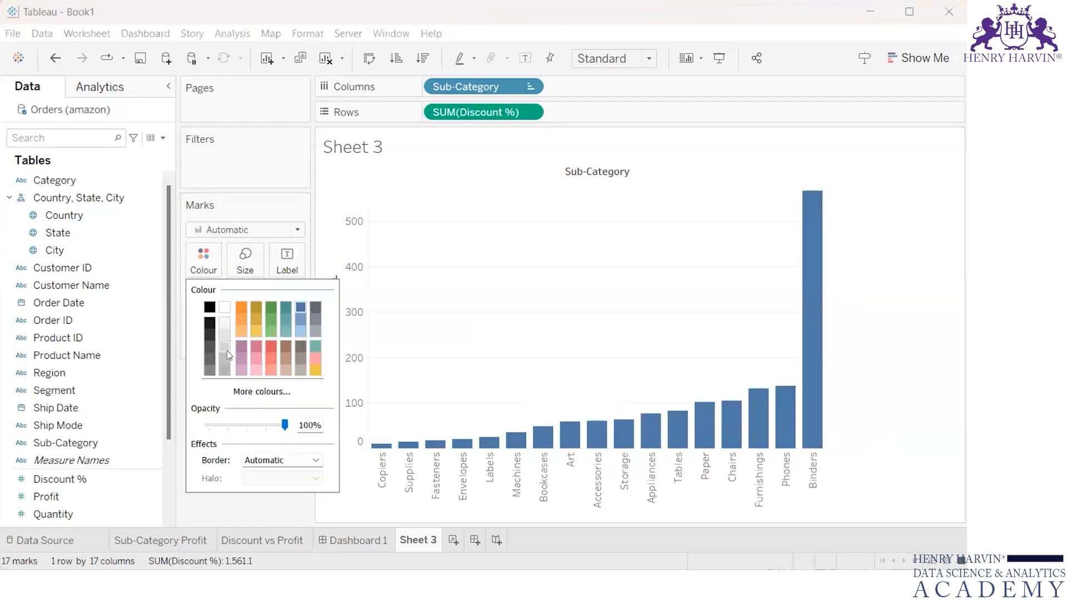
pyautogui.click(253, 391)
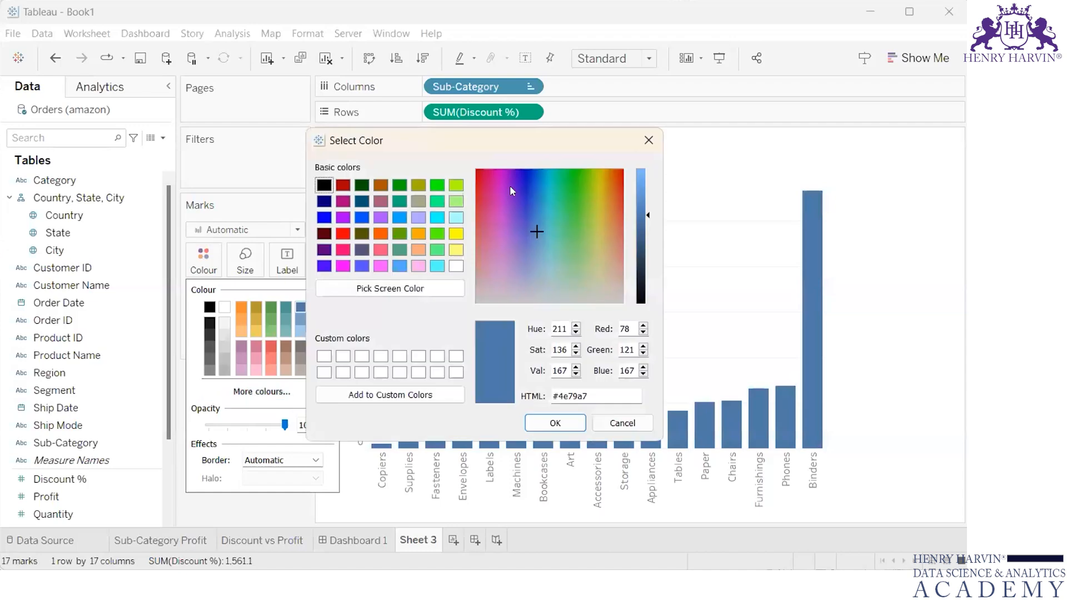
pyautogui.click(501, 189)
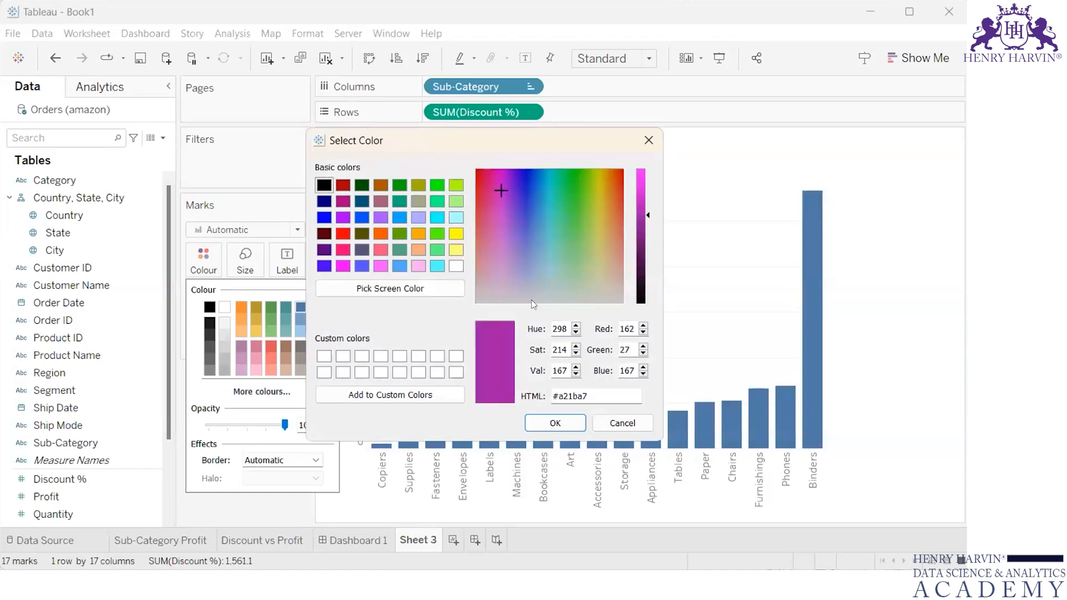
pyautogui.click(532, 425)
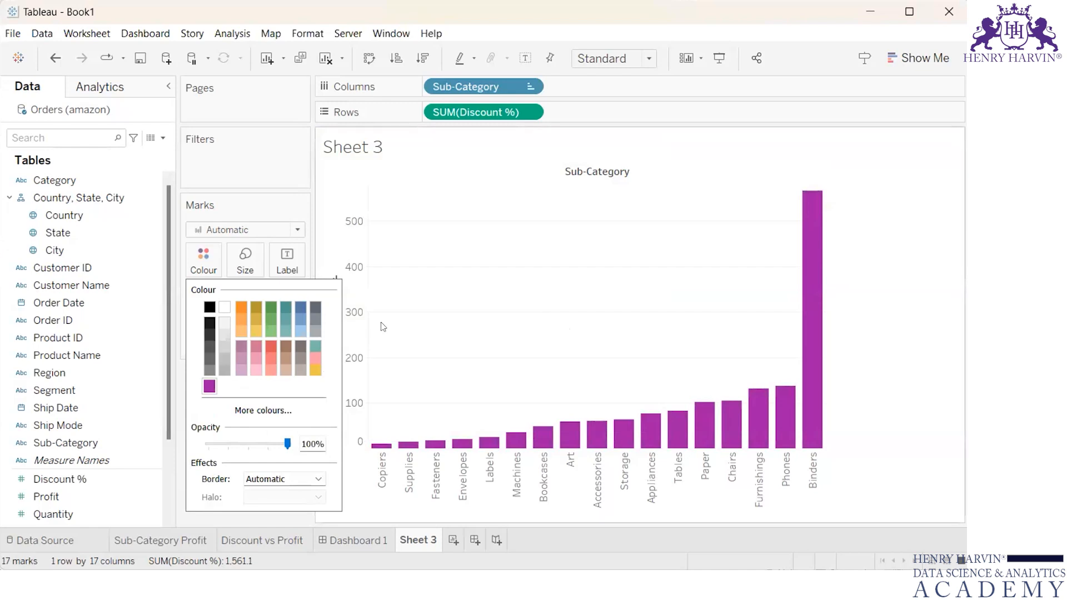
pyautogui.click(384, 327)
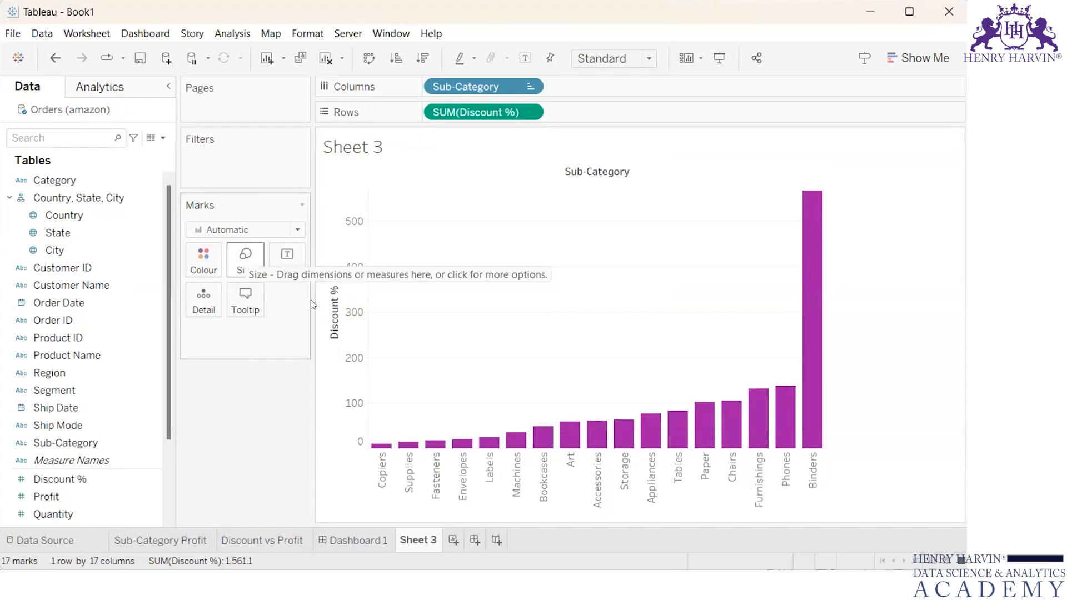
# Try the widest and narrowest bar sizes, and settle on the midpoint of the size range
pyautogui.click(246, 262)
pyautogui.click(349, 299)
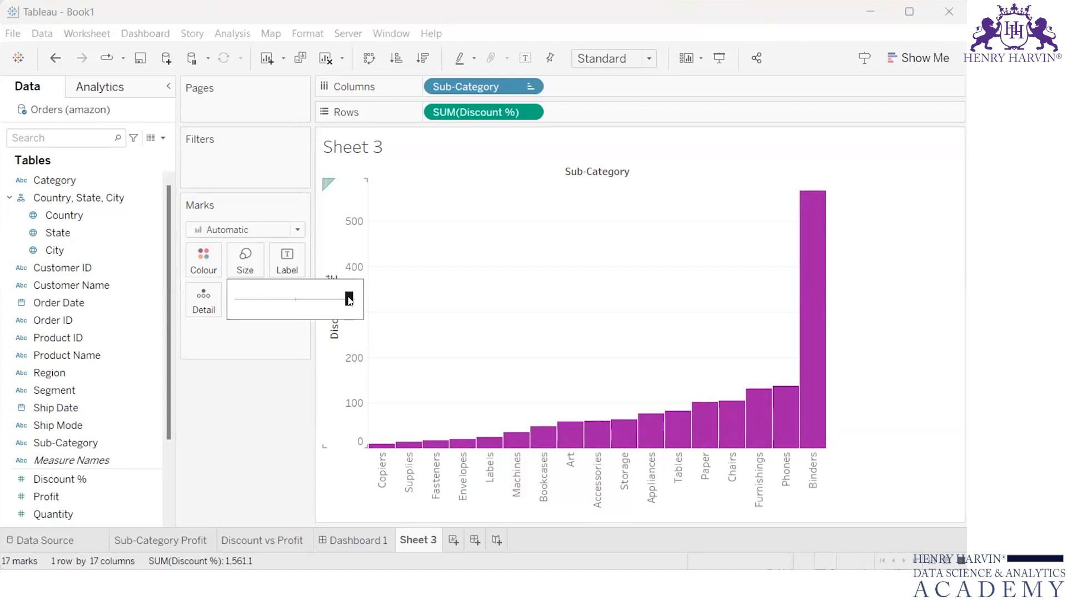
pyautogui.click(240, 303)
pyautogui.click(296, 303)
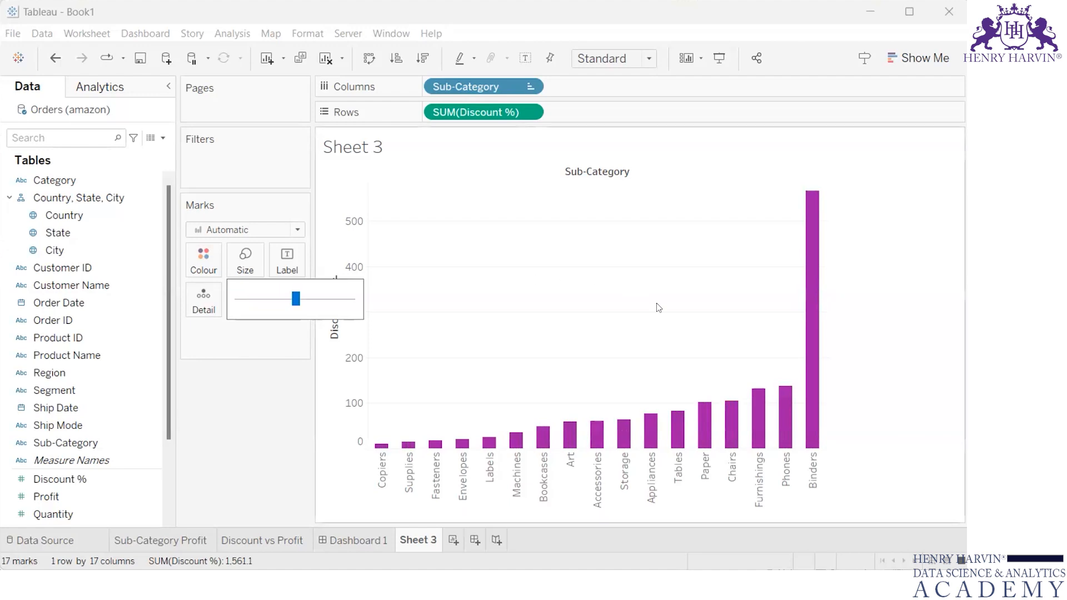
# Show mark labels with the discount values on the Sub-Category bars
pyautogui.click(287, 255)
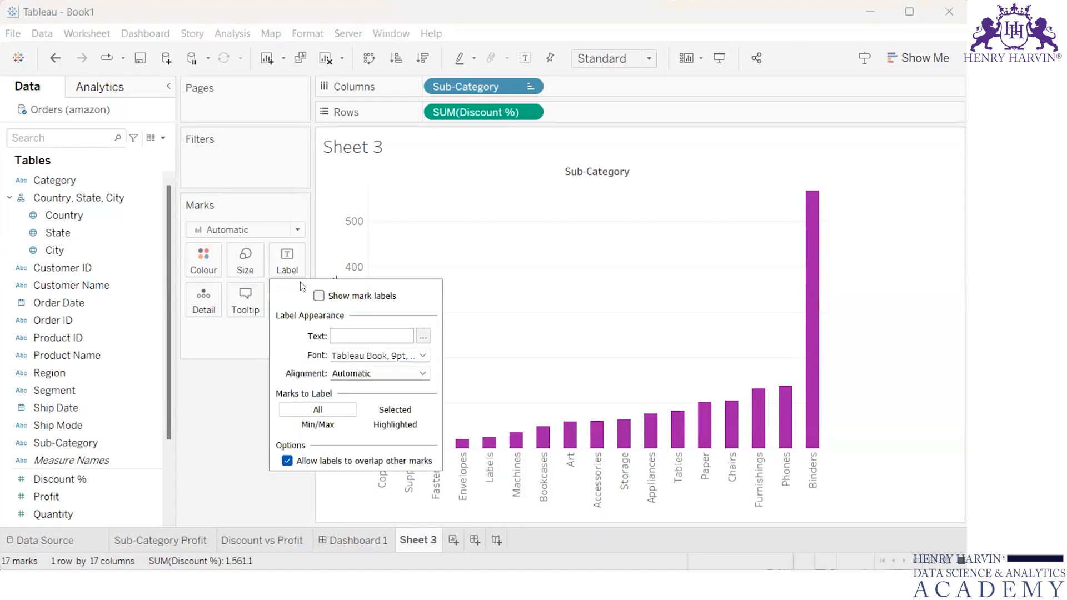
pyautogui.click(319, 296)
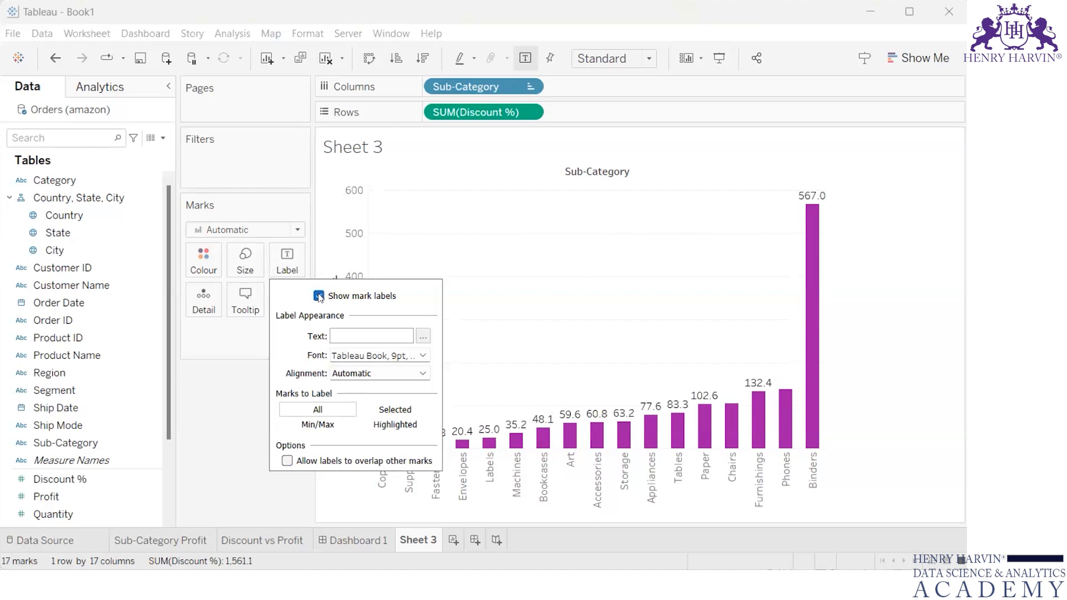
pyautogui.click(446, 255)
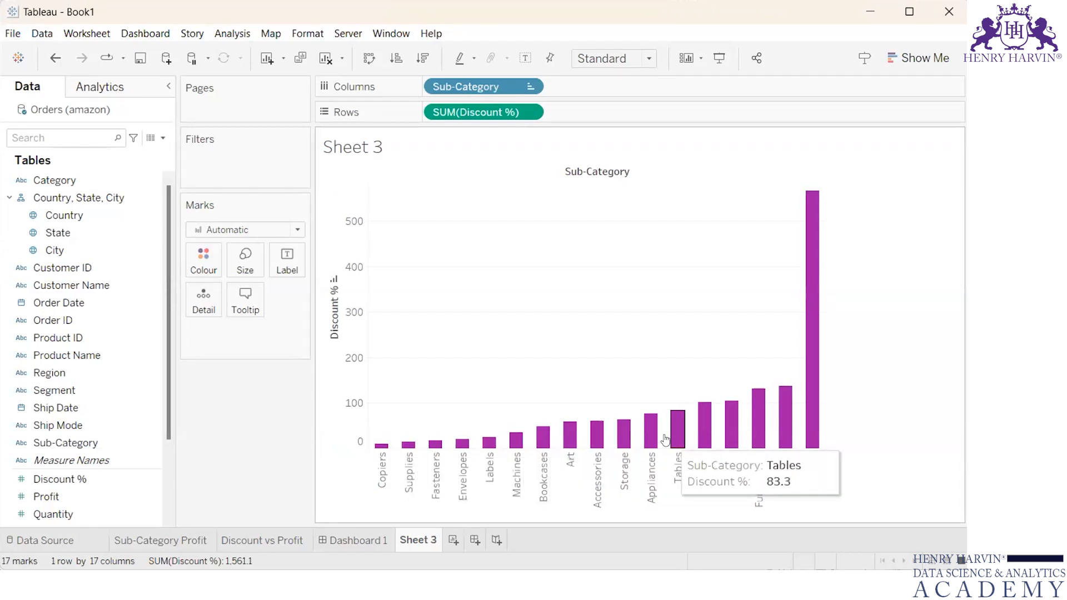
pyautogui.click(291, 258)
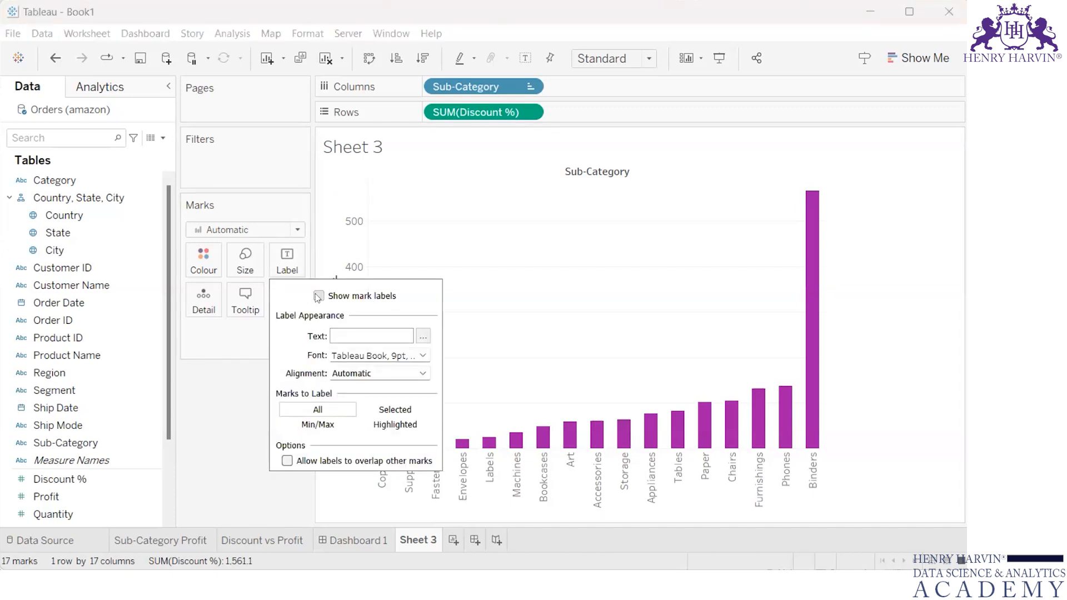
pyautogui.click(318, 296)
pyautogui.click(498, 272)
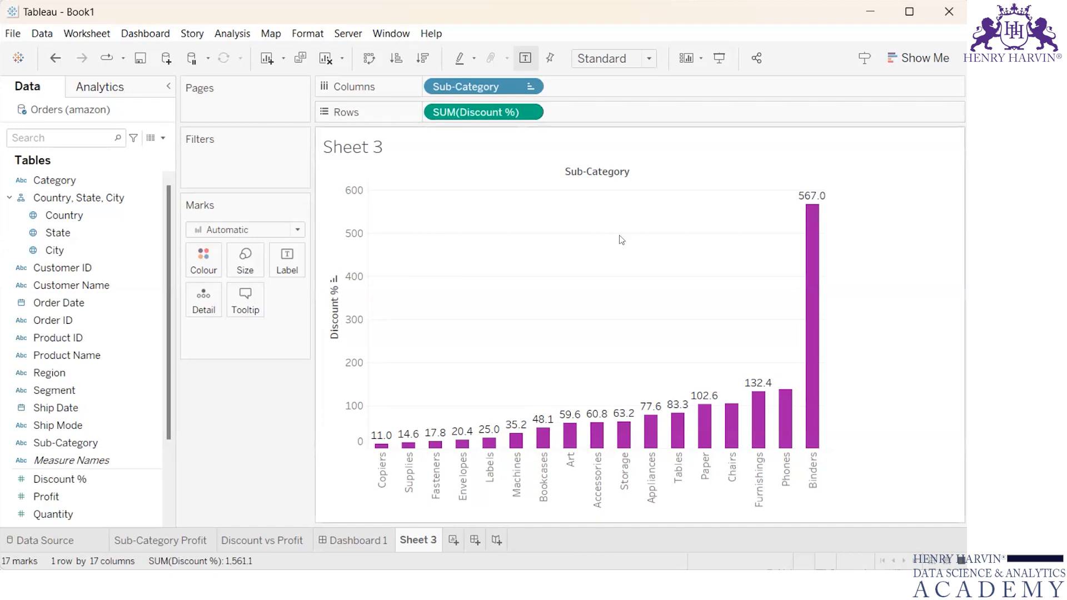
# Change the aggregation of the Discount % measure in Rows from Sum to Average
pyautogui.click(528, 112)
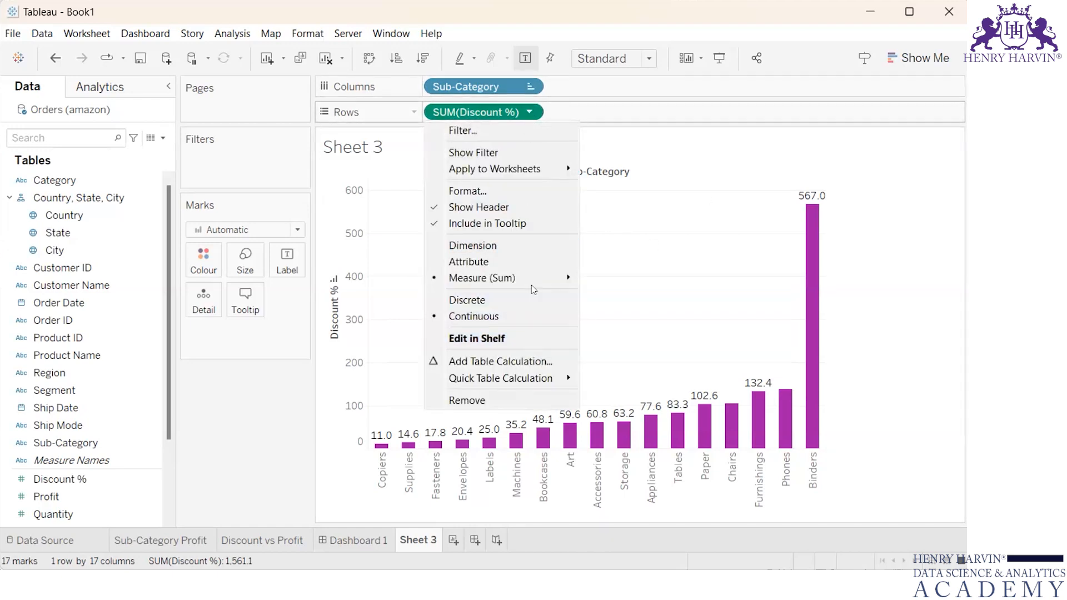
pyautogui.moveTo(537, 280)
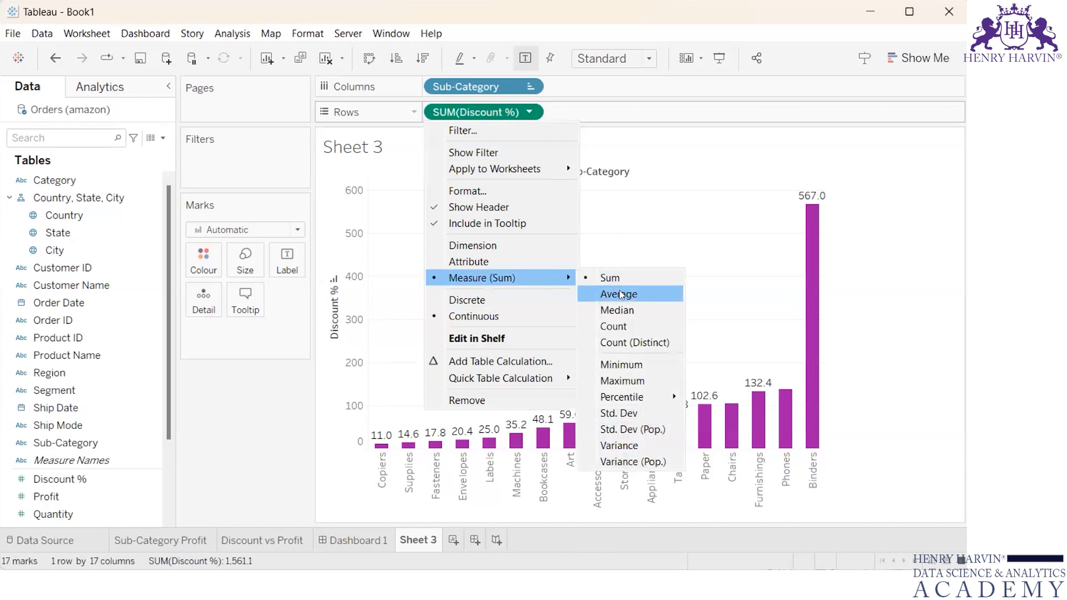
pyautogui.click(621, 296)
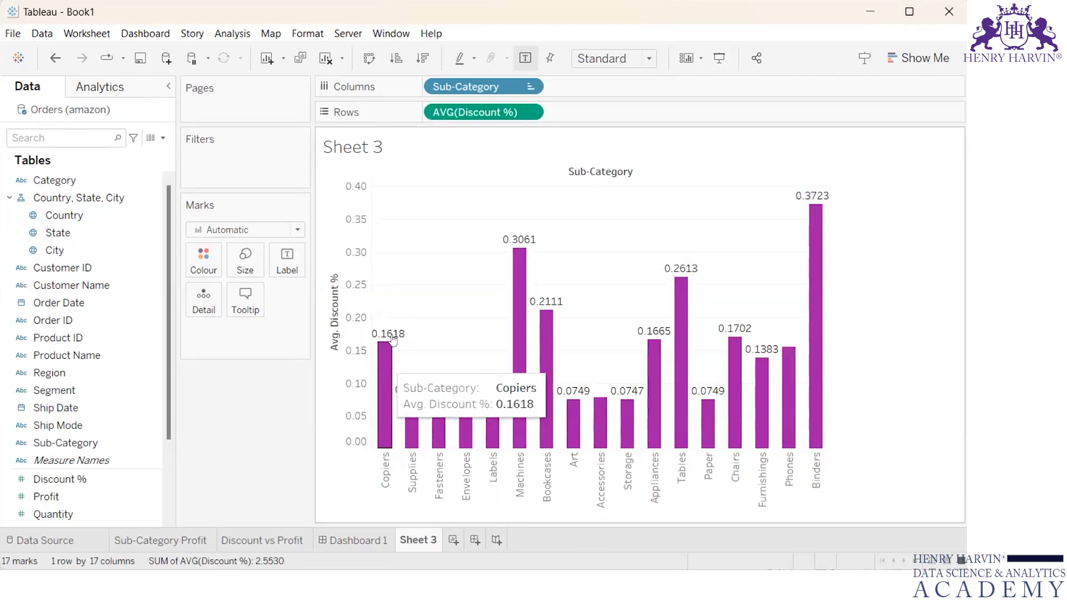
pyautogui.moveTo(382, 349)
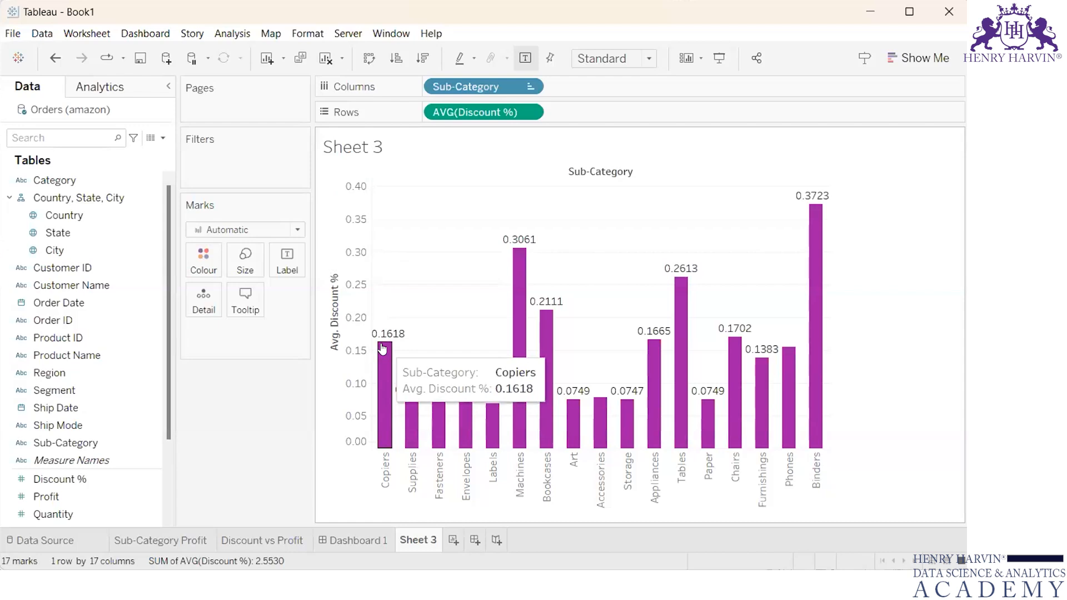
pyautogui.moveTo(415, 428)
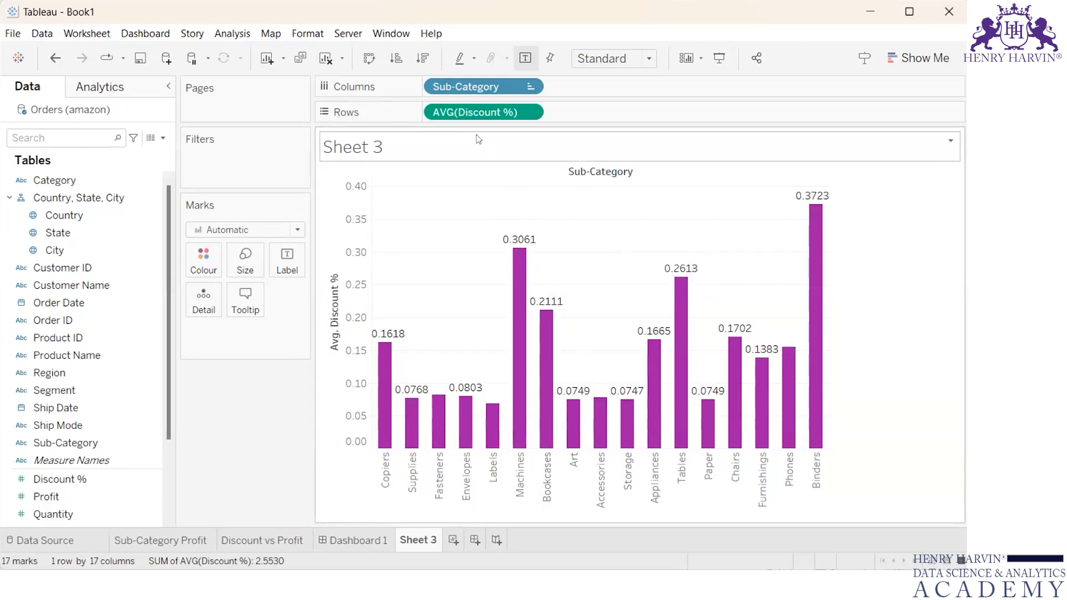
# Examine the label options and the tooltip contents of the average discount chart
pyautogui.click(288, 260)
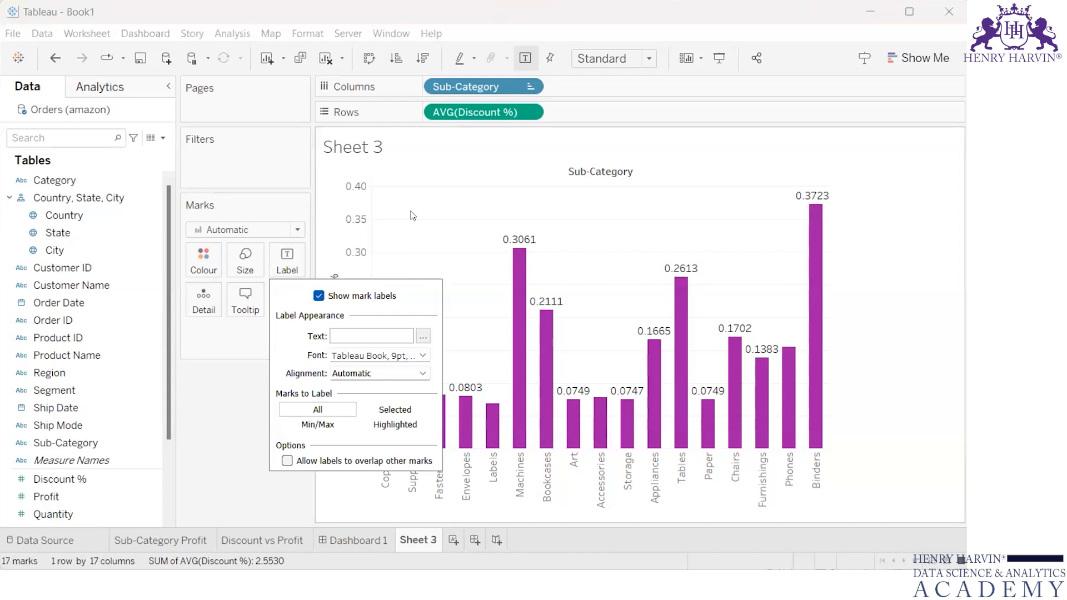
pyautogui.click(480, 243)
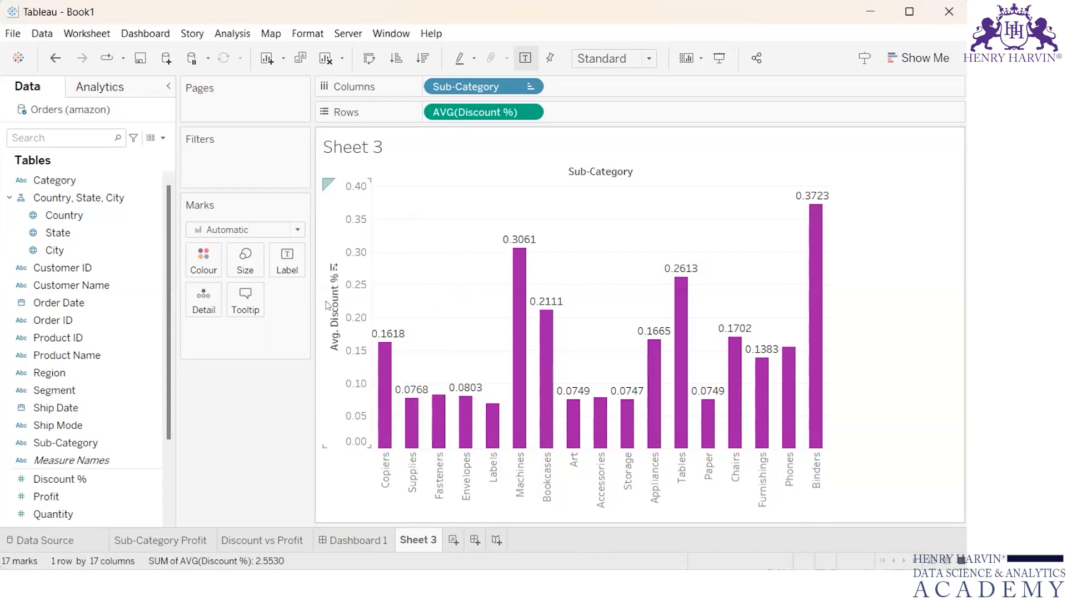
pyautogui.click(239, 308)
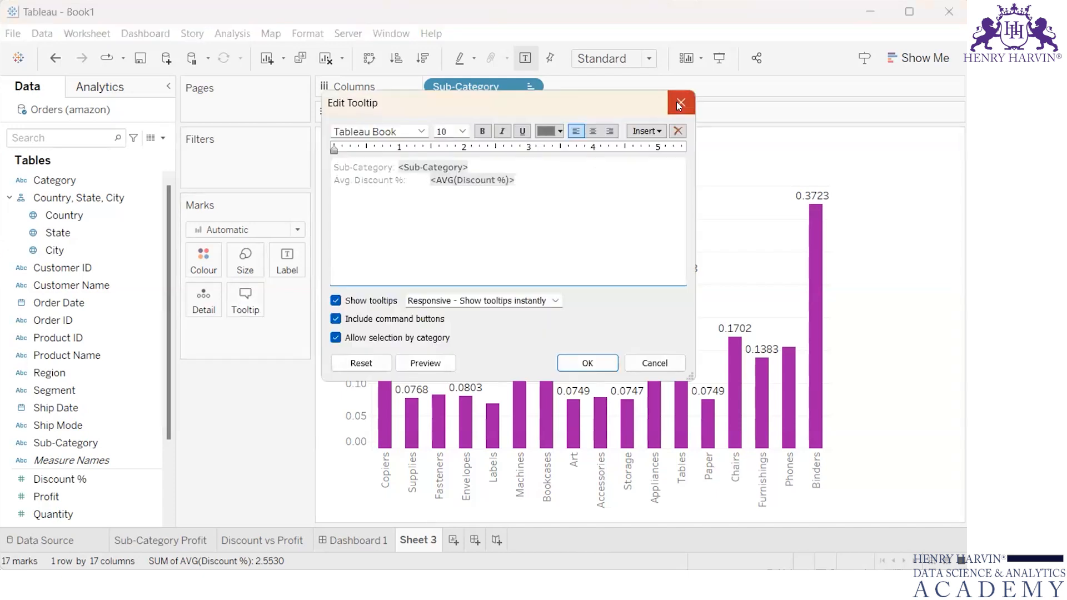
pyautogui.click(679, 103)
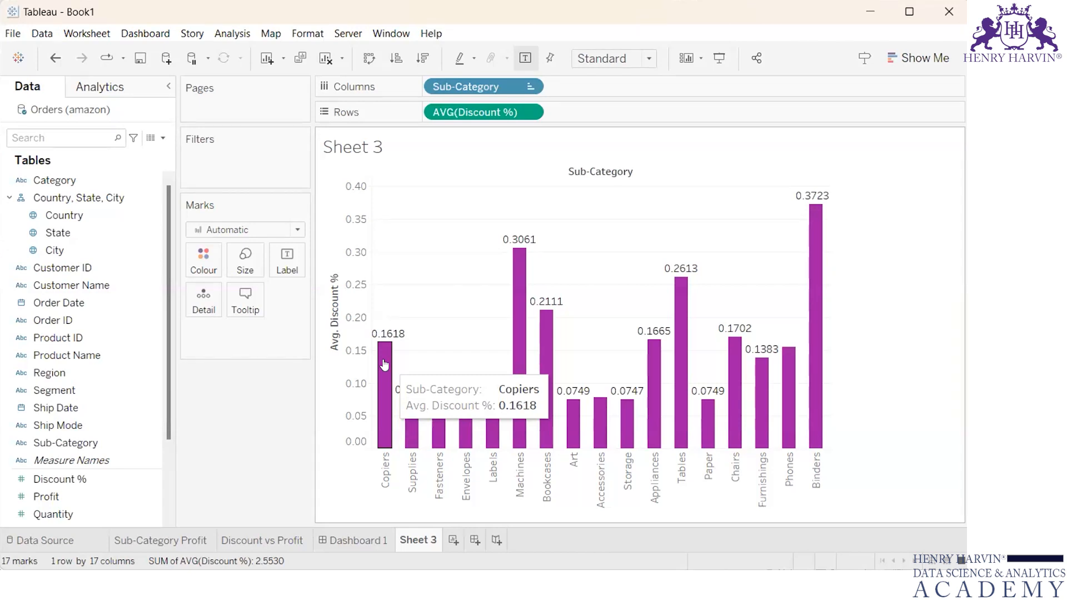
# Edit the tooltip captions to read "Sub-Category of Products:" and "Avg. Discount % for each sub category:"
pyautogui.click(245, 303)
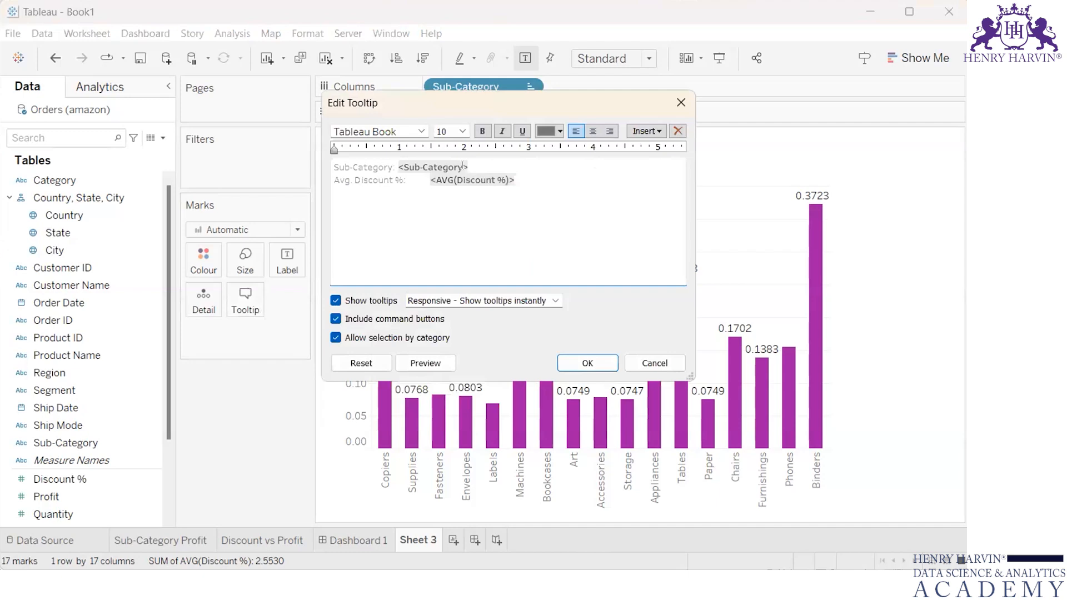
pyautogui.click(393, 167)
pyautogui.write('of Products')
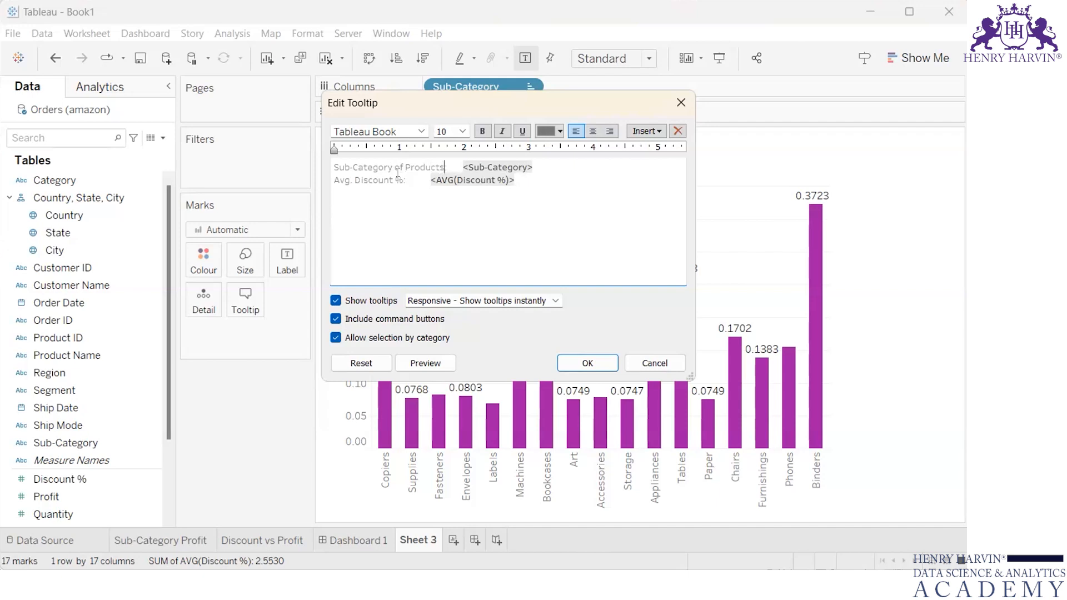
pyautogui.click(399, 174)
pyautogui.write('for each sub catego')
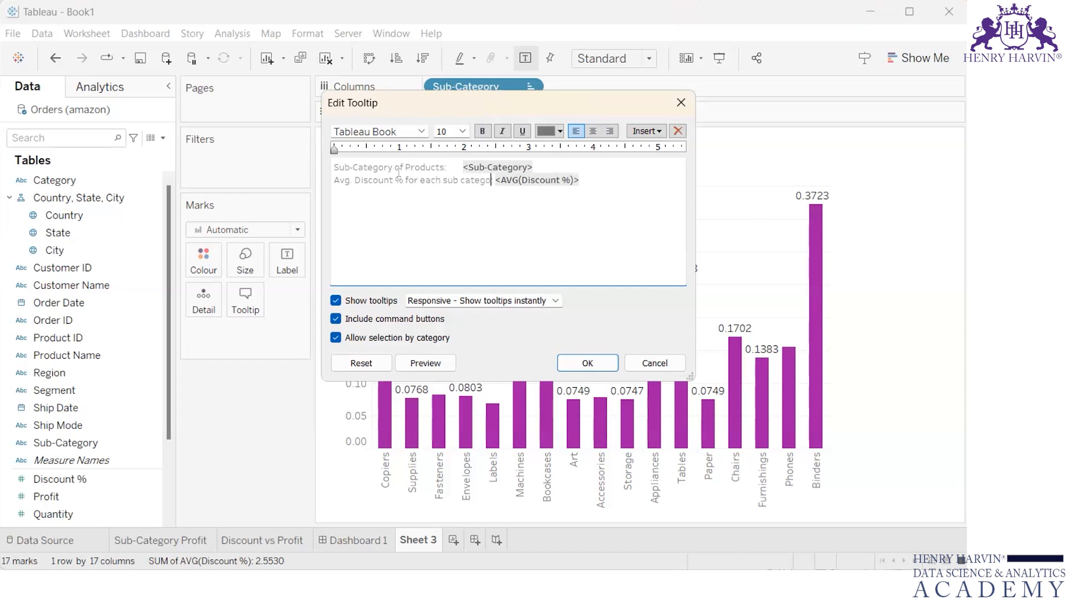
pyautogui.write('ry:')
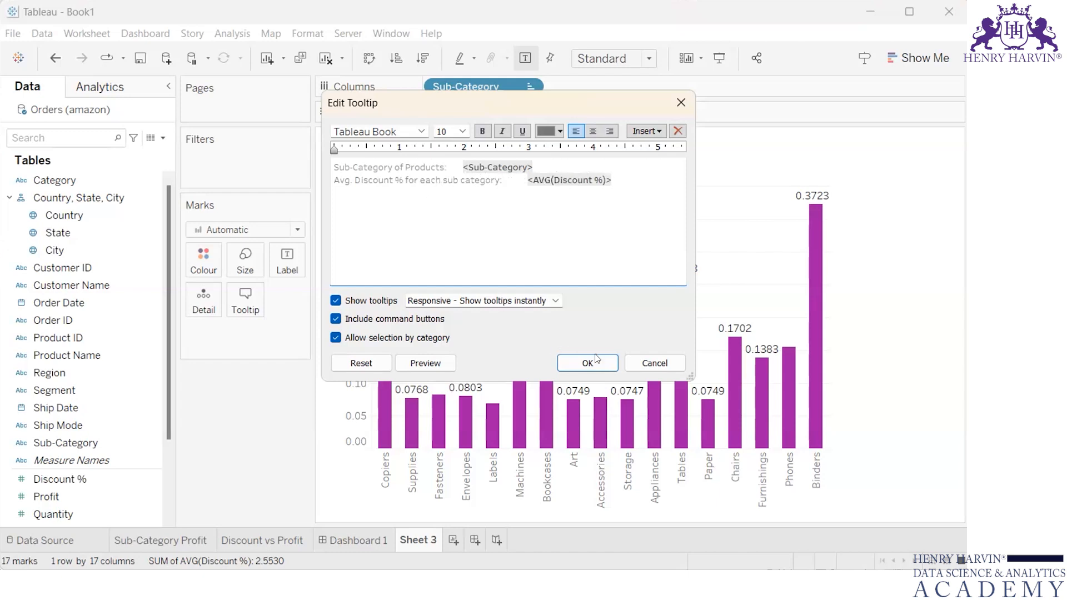
pyautogui.click(595, 362)
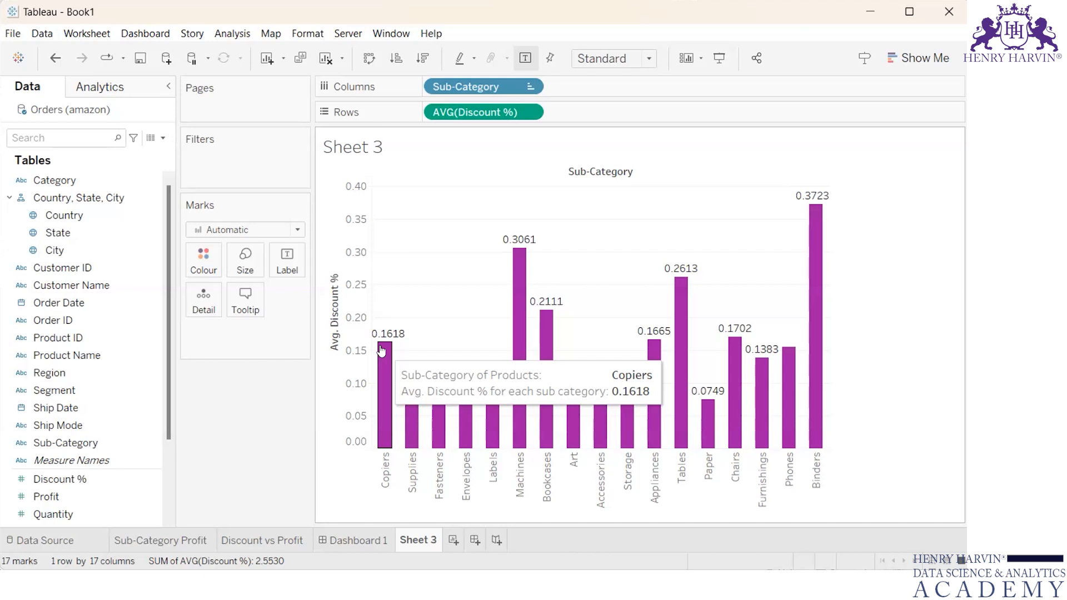
# Examine the tooltip's Sub-Category and AVG(Discount %) field placeholders and its responsive and on-hover display options
pyautogui.click(259, 309)
pyautogui.moveTo(334, 166); pyautogui.dragTo(539, 166)
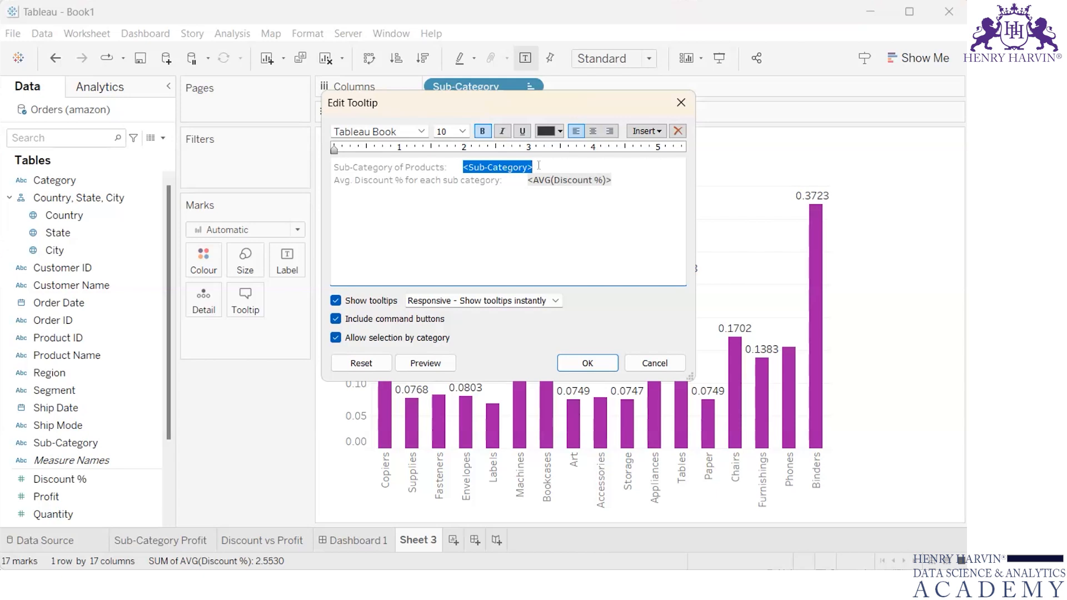
pyautogui.click(546, 230)
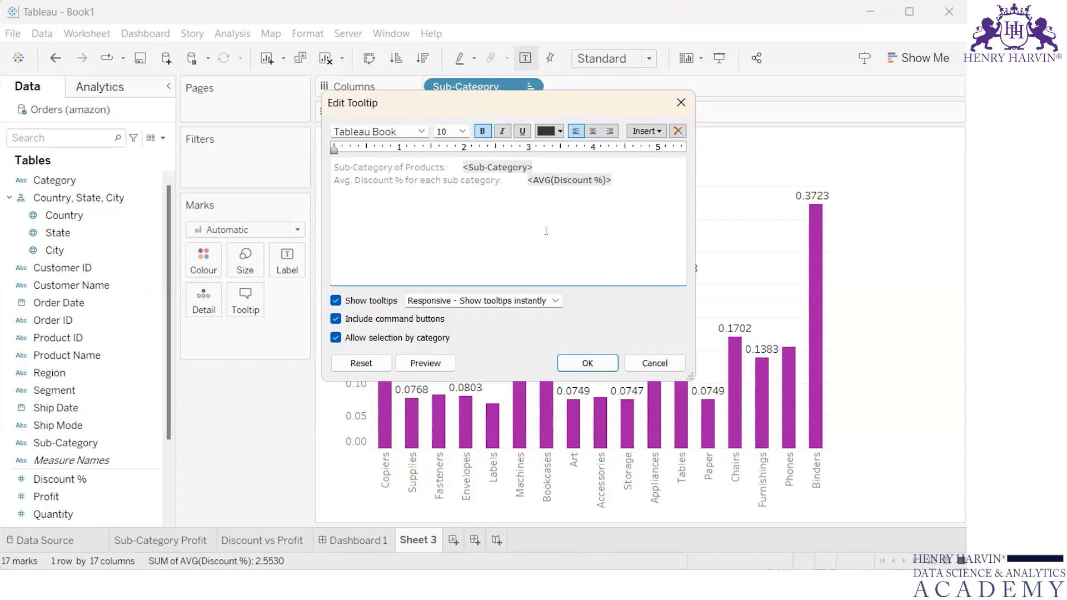
pyautogui.moveTo(527, 180); pyautogui.dragTo(612, 180)
pyautogui.click(601, 210)
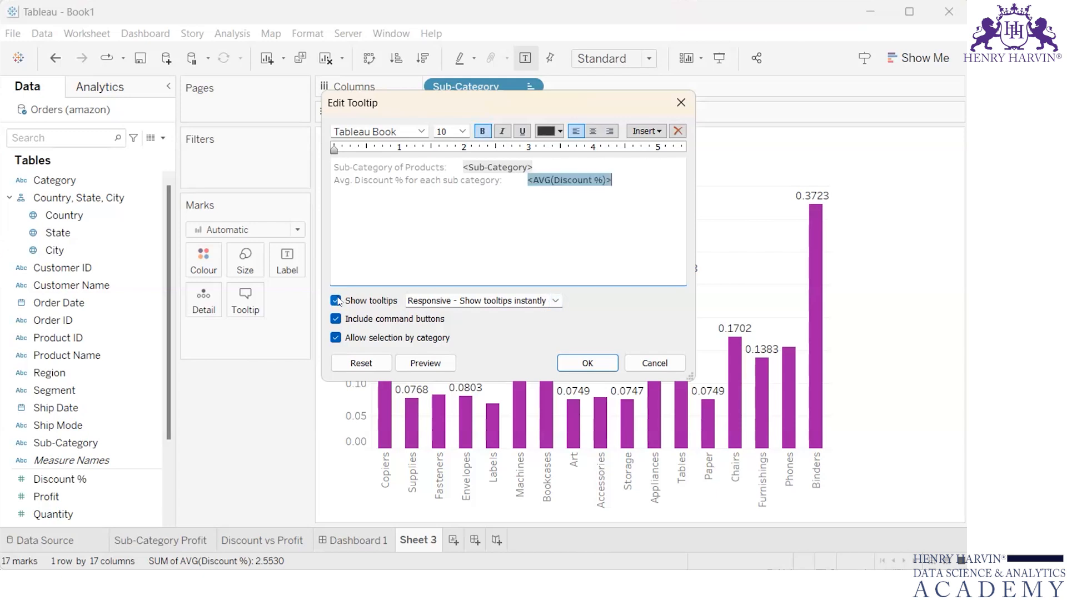
pyautogui.click(555, 301)
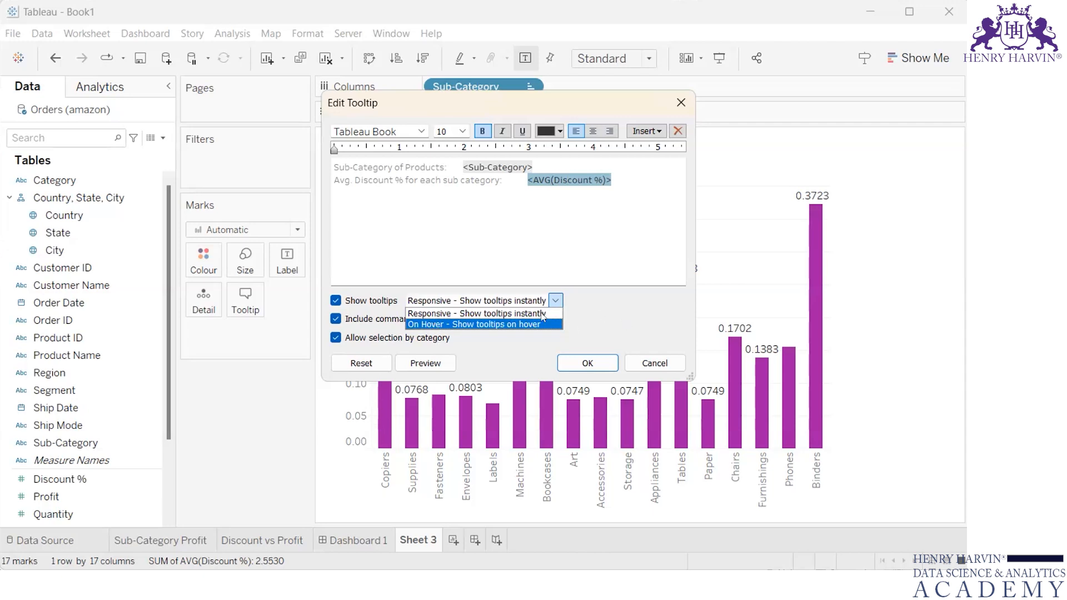
pyautogui.click(682, 102)
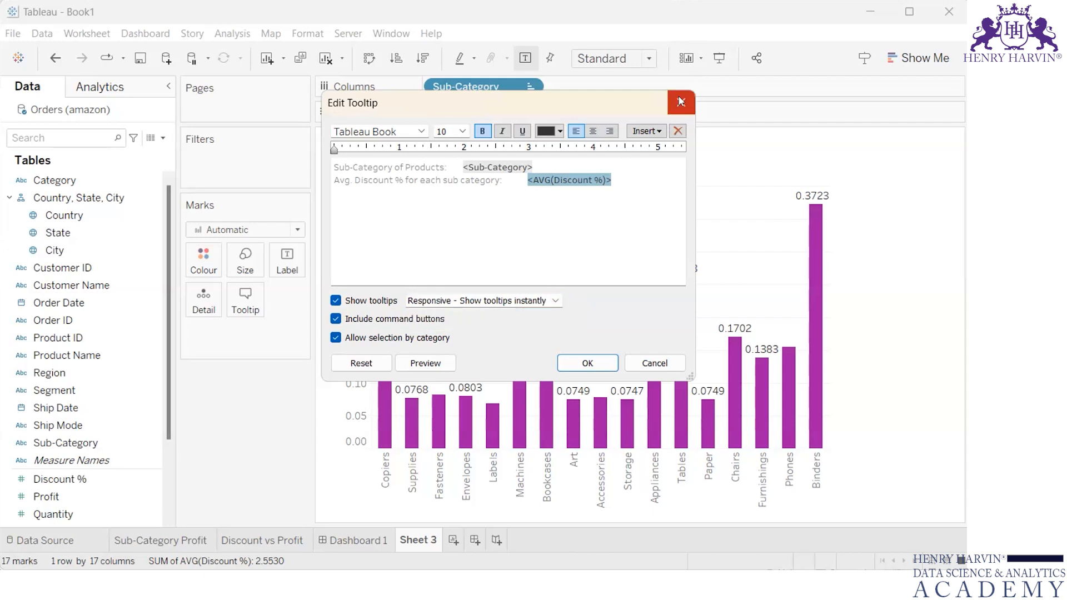
pyautogui.click(586, 361)
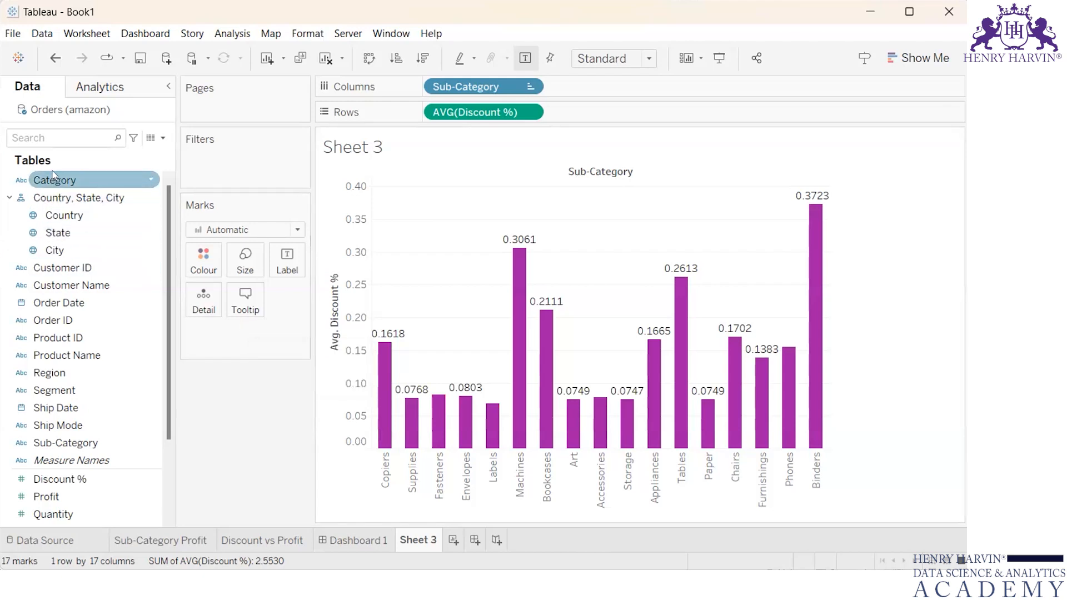
# Try Category as a mark detail and remove it again, and sort the Sub-Category bars by descending average discount
pyautogui.moveTo(52, 171); pyautogui.dragTo(199, 291)
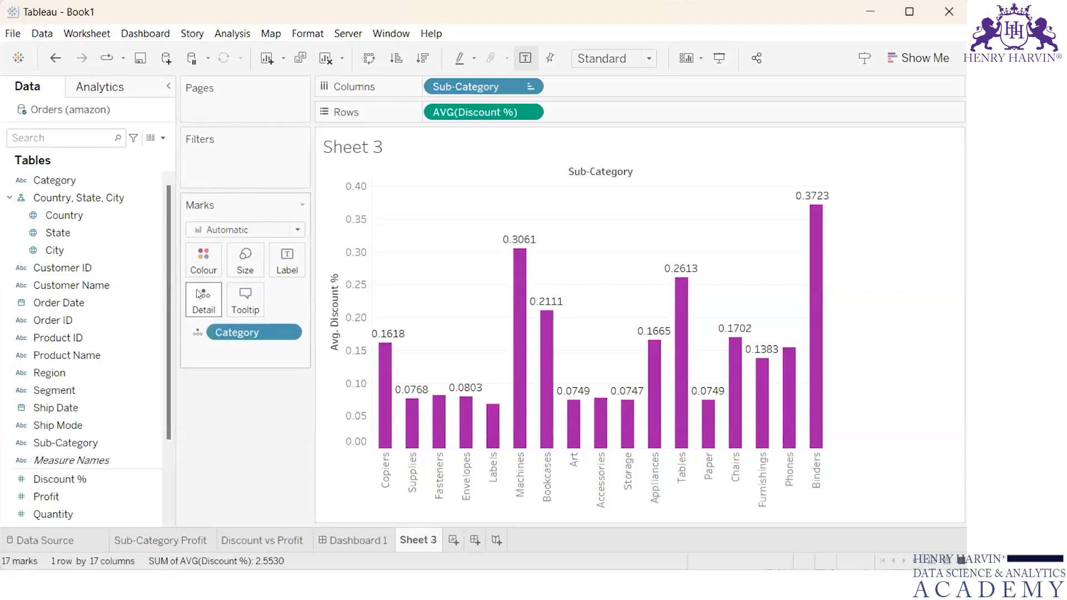
pyautogui.click(909, 13)
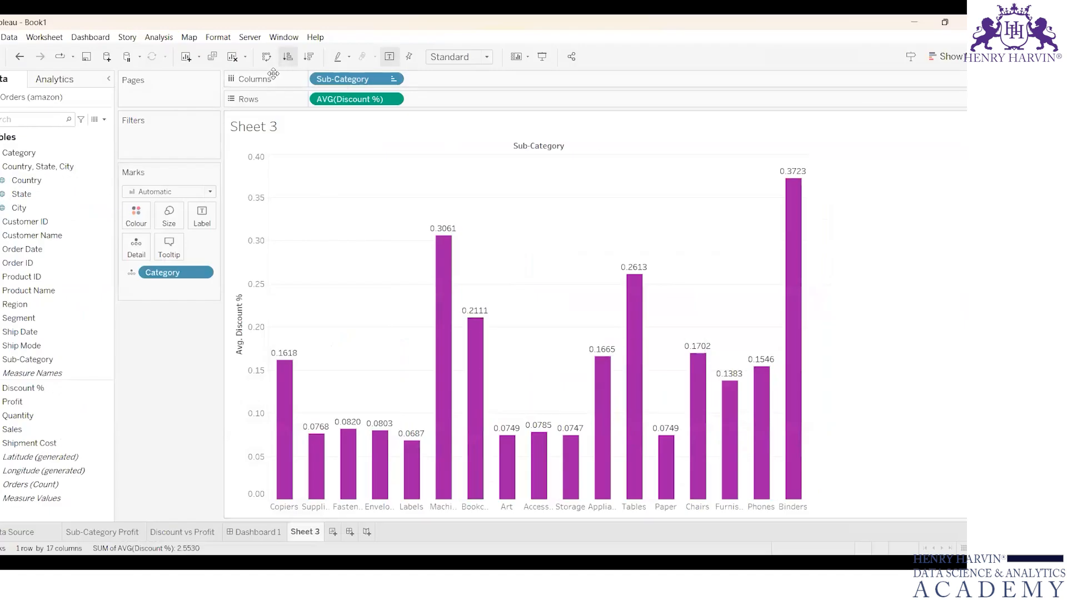
pyautogui.click(308, 56)
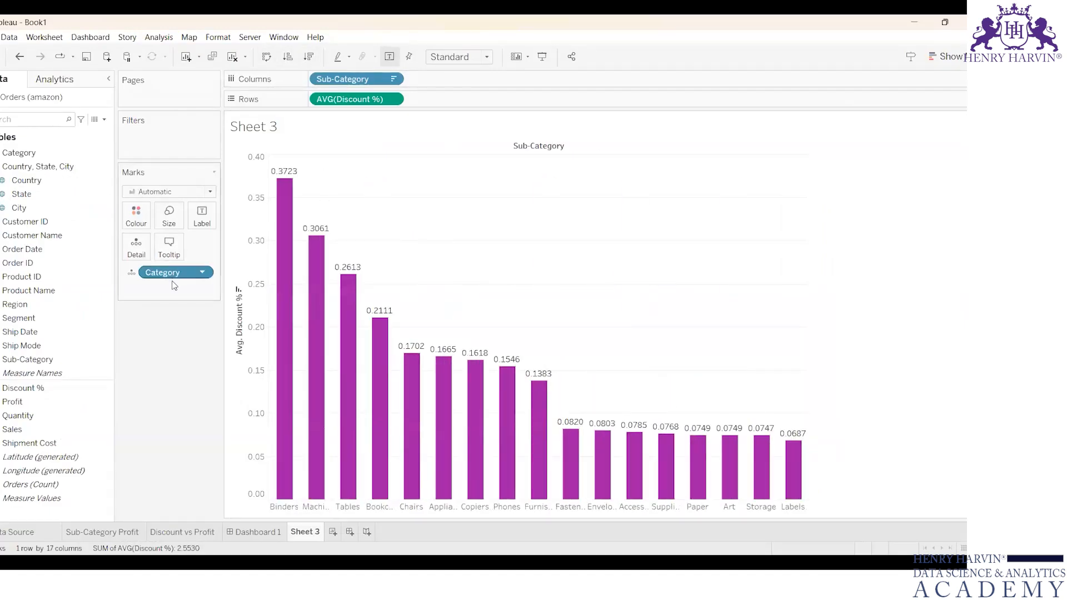
pyautogui.press('Delete')
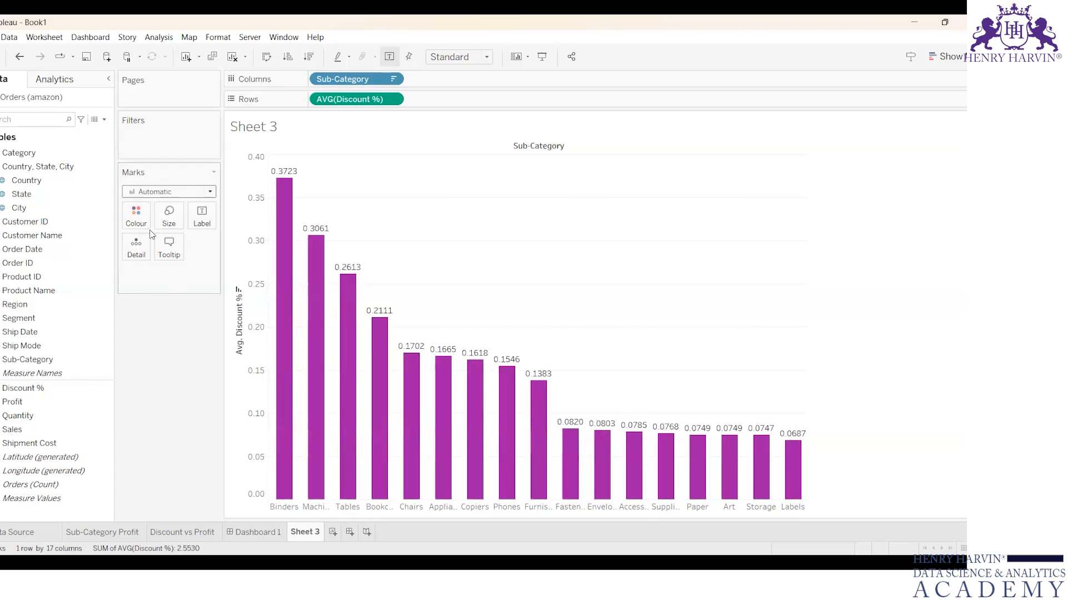
# Add Category to the mark detail once more and check the tooltips of the Binders and Machines bars
pyautogui.click(32, 153)
pyautogui.moveTo(32, 159); pyautogui.dragTo(136, 249)
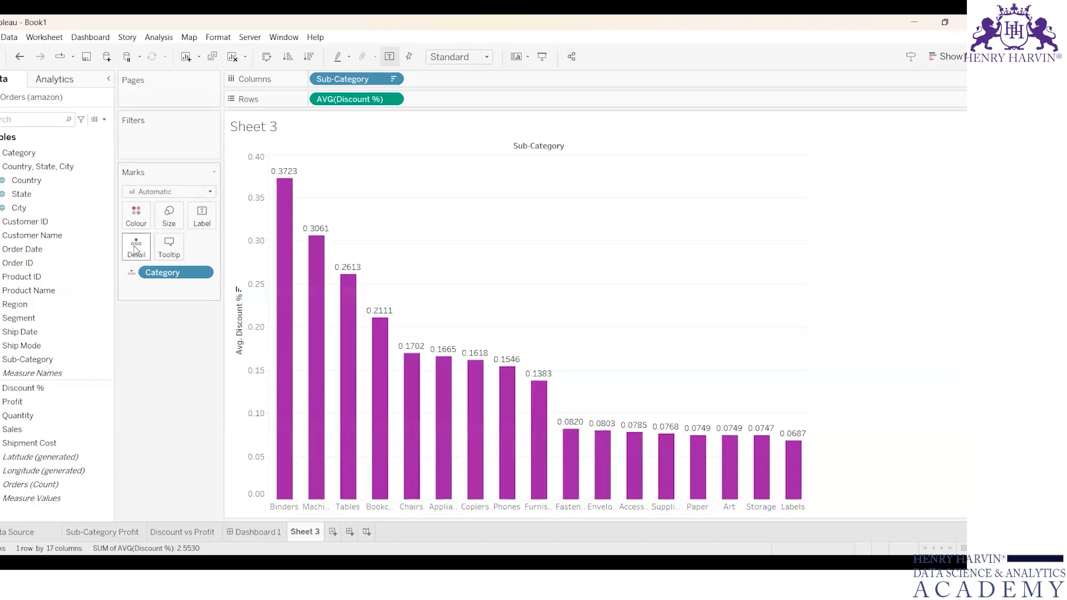
pyautogui.moveTo(281, 309)
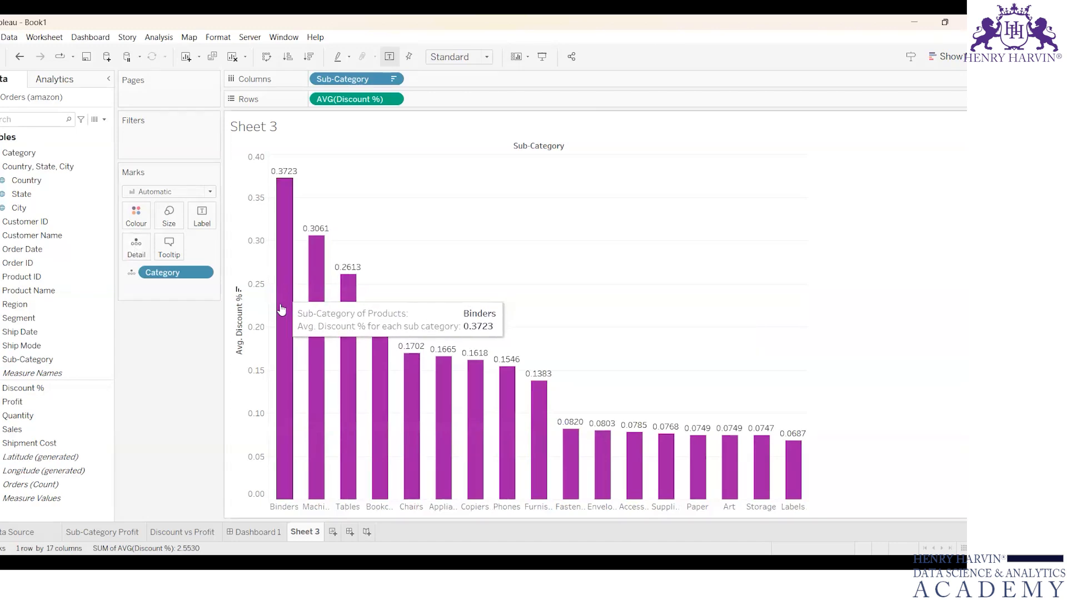
pyautogui.moveTo(312, 332)
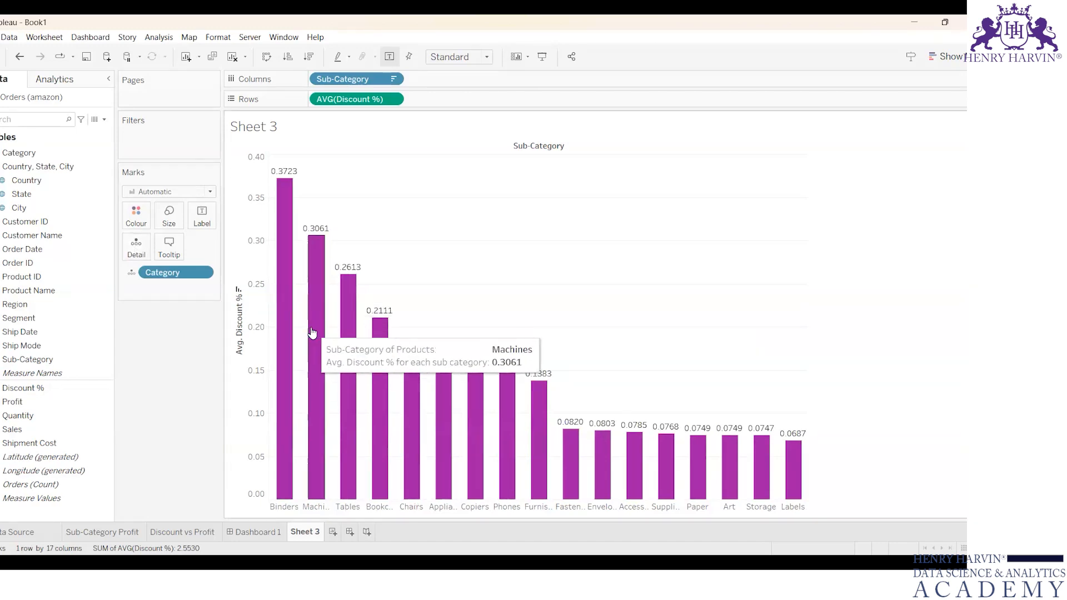
# Replace Category with Region as the detail on the marks
pyautogui.moveTo(160, 274); pyautogui.dragTo(103, 284)
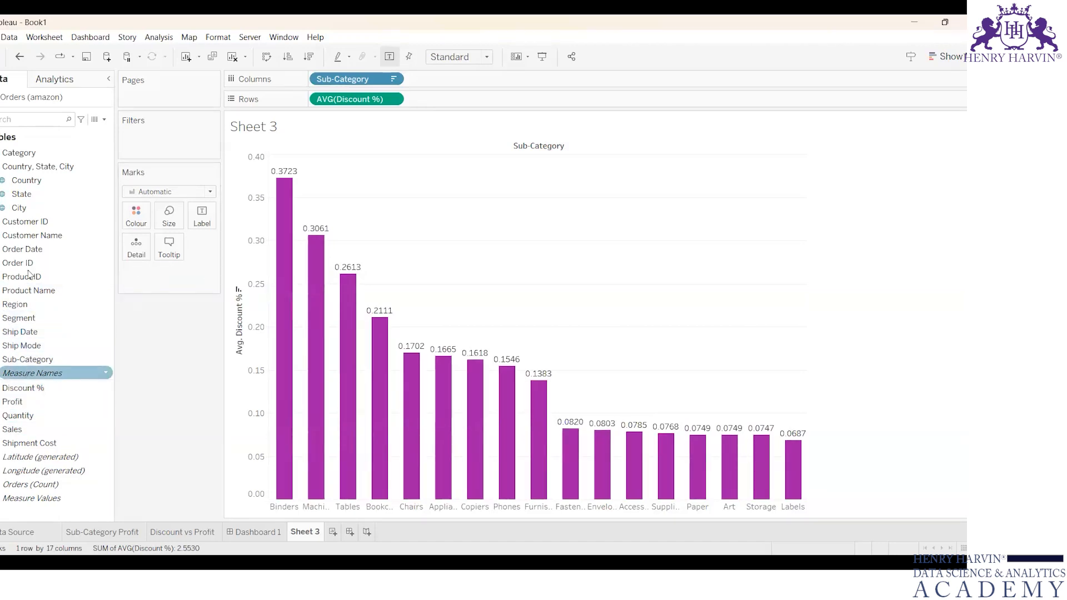
pyautogui.moveTo(22, 309); pyautogui.dragTo(137, 247)
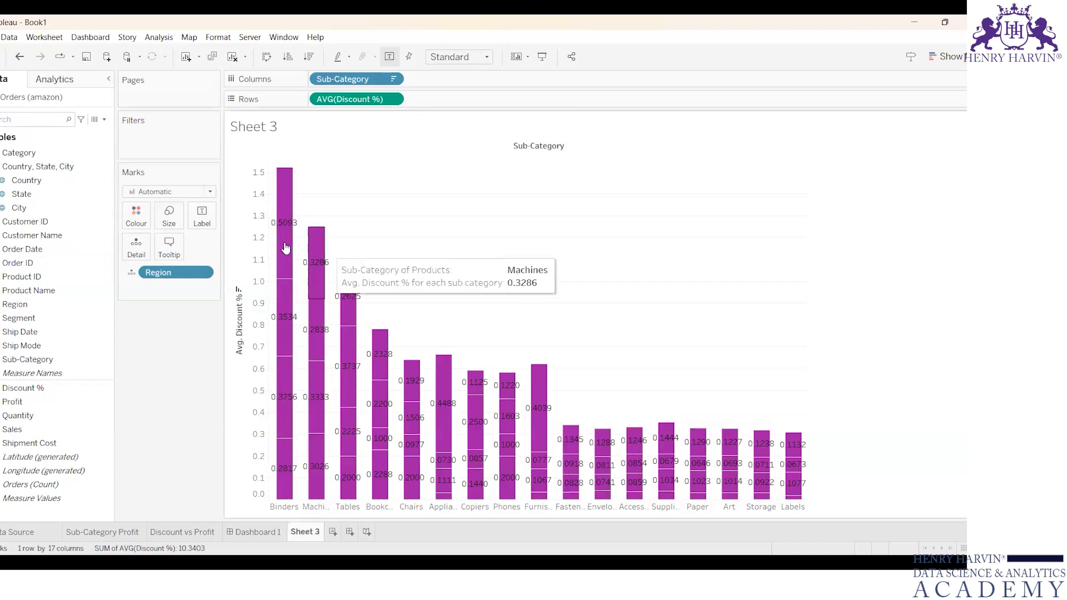
# View the underlying Orders data and look through its columns, including Region and Segment
pyautogui.click(94, 122)
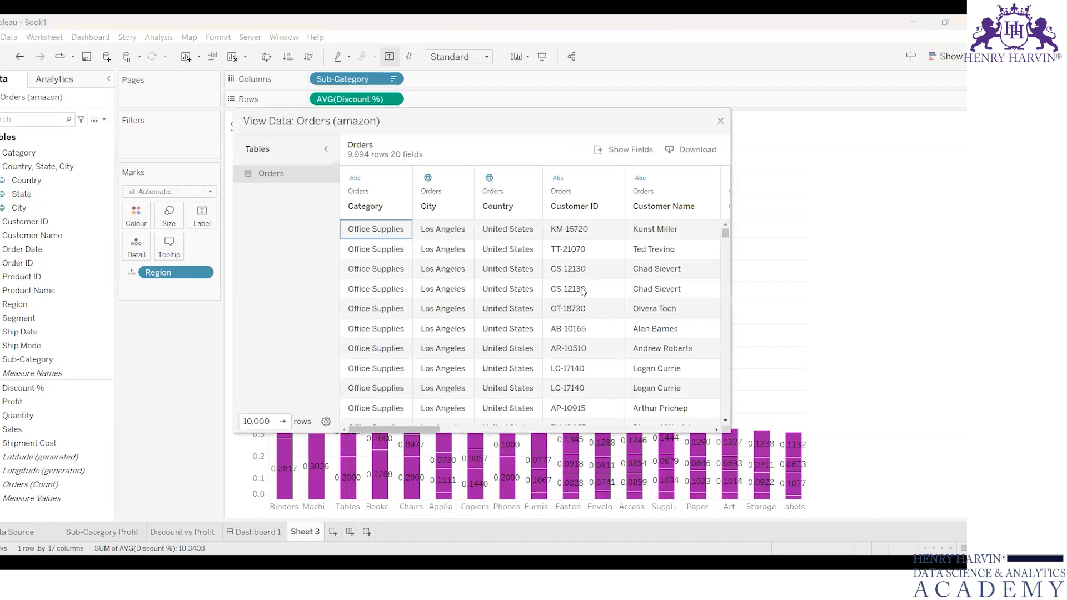
pyautogui.press('Right')
pyautogui.press('Right')
pyautogui.press('Right')
pyautogui.press('Right')
pyautogui.press('Right')
pyautogui.press('Right')
pyautogui.press('Right')
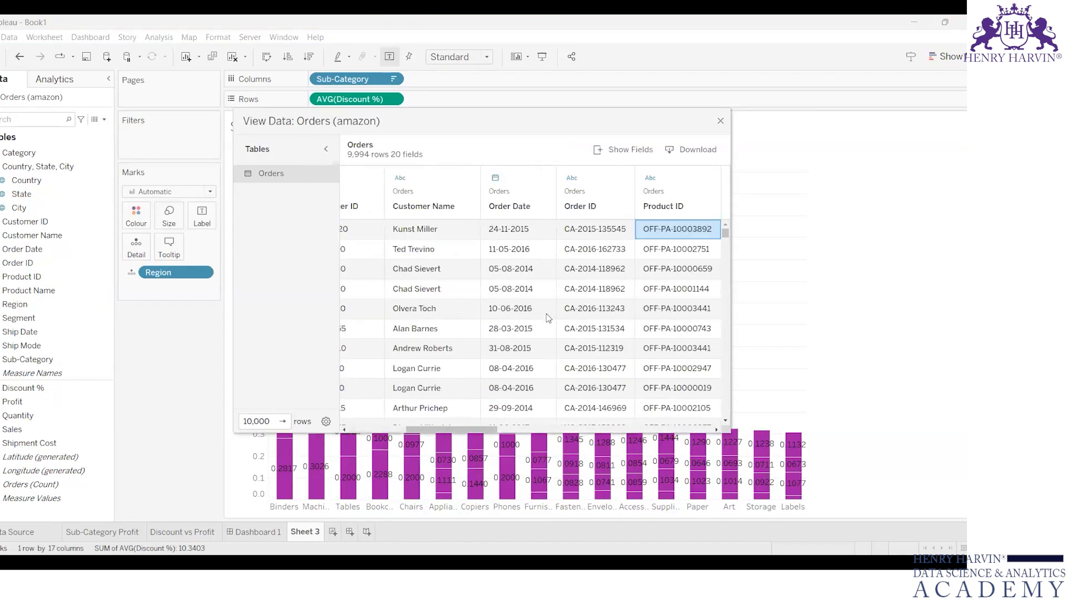
pyautogui.press('Right')
pyautogui.press('Right')
pyautogui.press('Right')
pyautogui.press('Right')
pyautogui.press('Right')
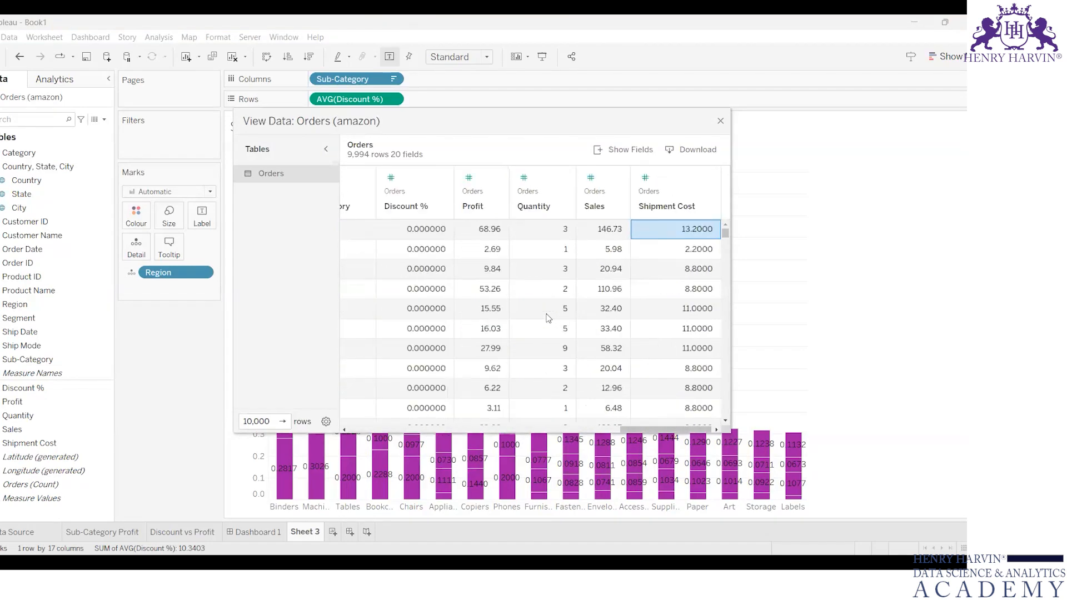
pyautogui.press('Left')
pyautogui.press('Left')
pyautogui.press('Left')
pyautogui.press('Left')
pyautogui.press('Left')
pyautogui.press('Left')
pyautogui.press('Left')
pyautogui.press('Left')
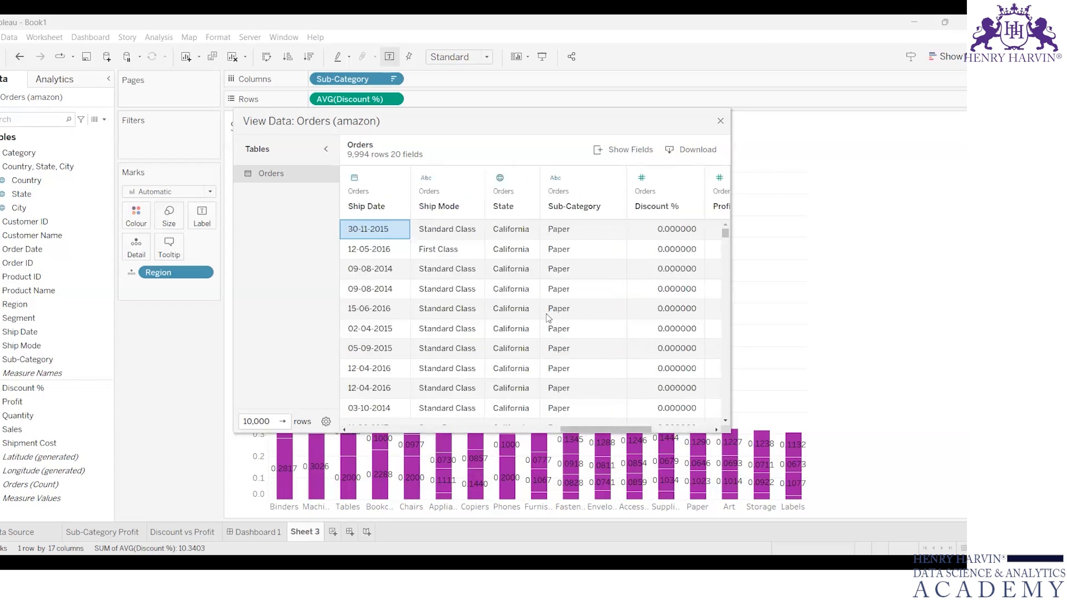
pyautogui.press('Left')
pyautogui.press('Left')
pyautogui.press('Left')
pyautogui.press('Left')
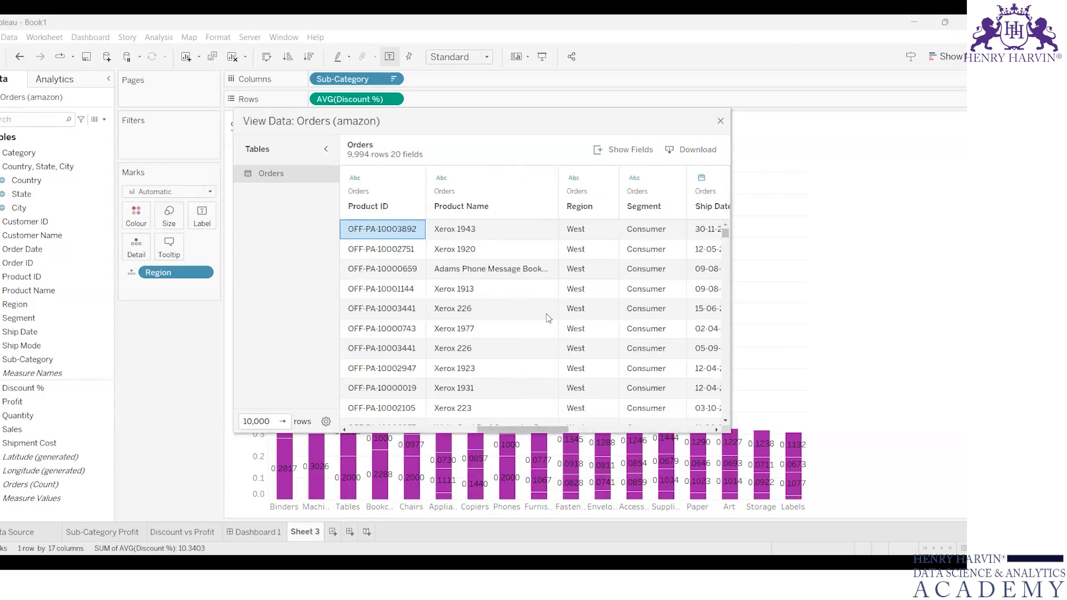
pyautogui.press('Right')
pyautogui.press('Right')
pyautogui.press('Right')
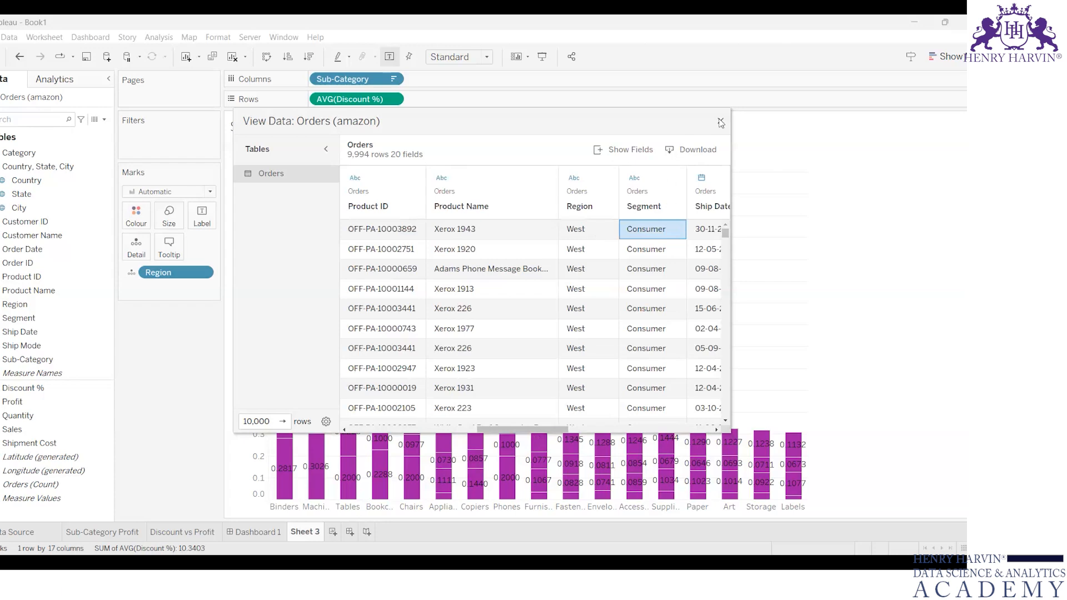
pyautogui.press('Escape')
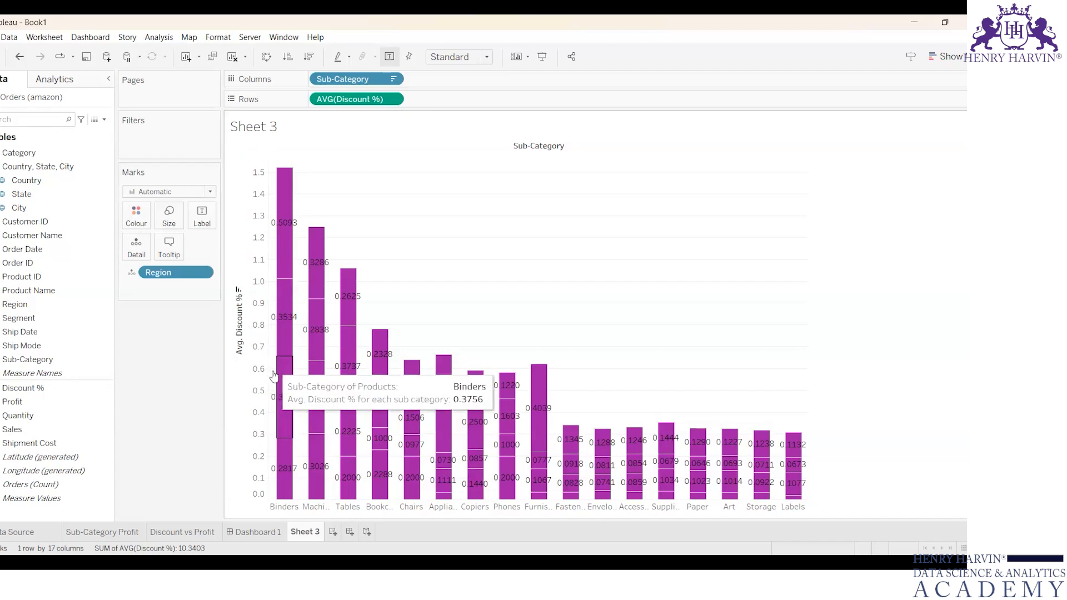
# Colour the stacked bar segments by Region and check the tooltips of the Binders segments
pyautogui.moveTo(287, 473)
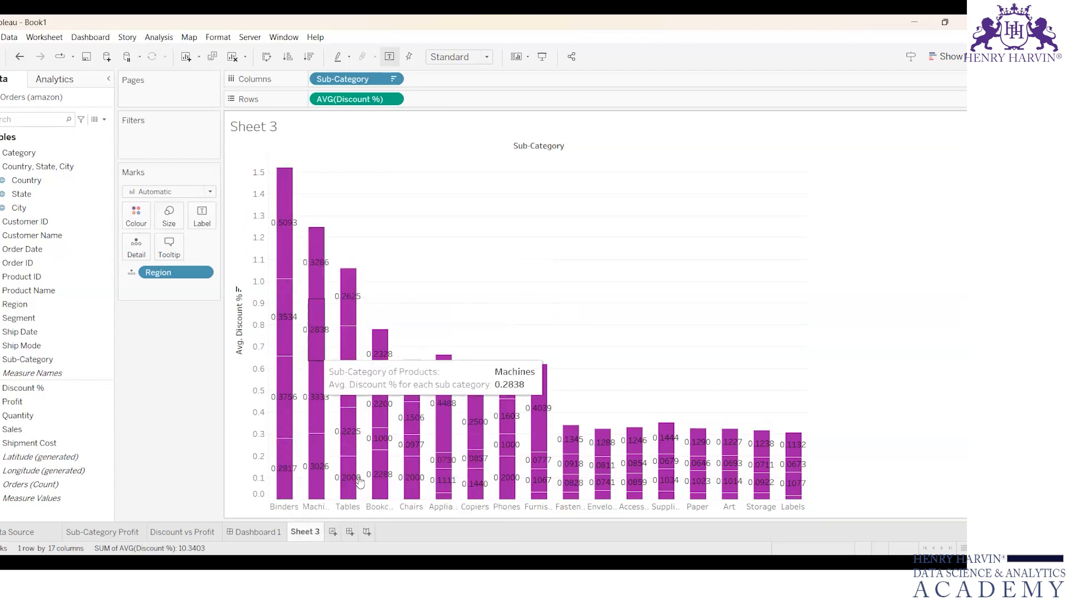
pyautogui.click(131, 273)
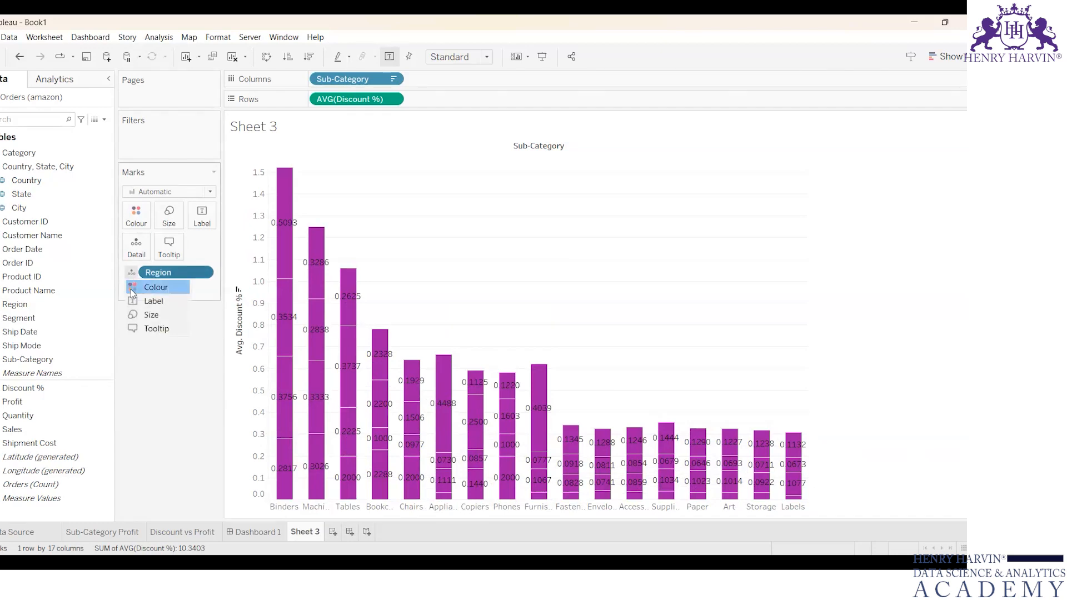
pyautogui.click(132, 290)
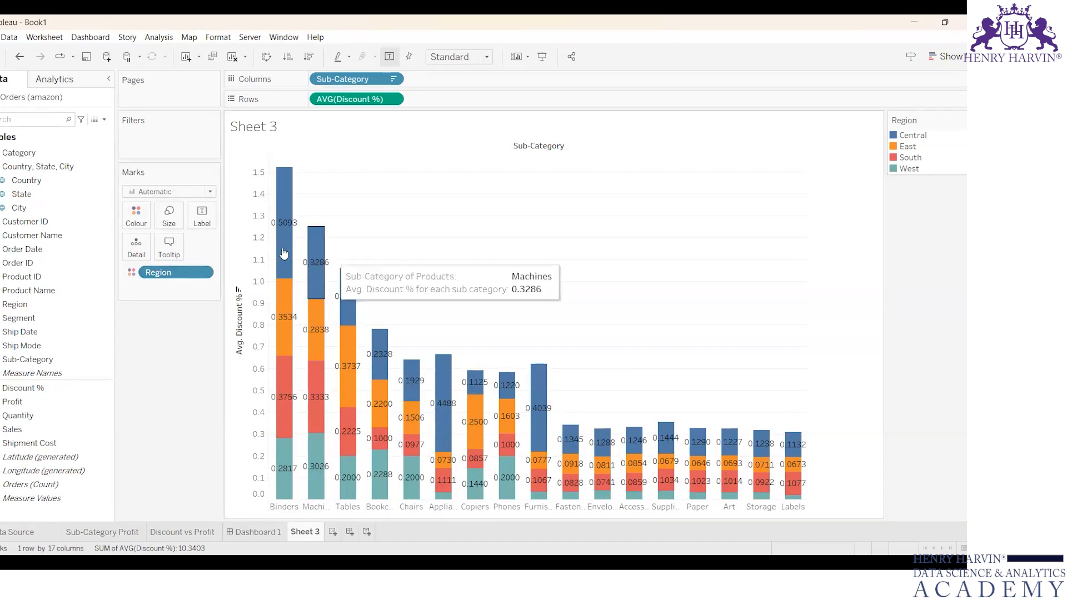
pyautogui.moveTo(278, 253)
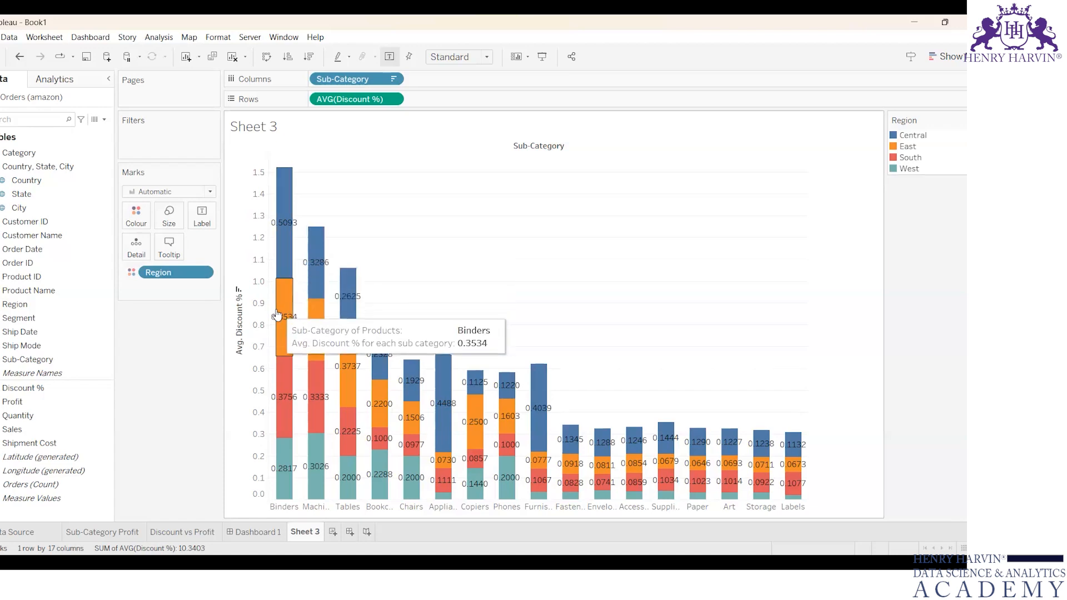